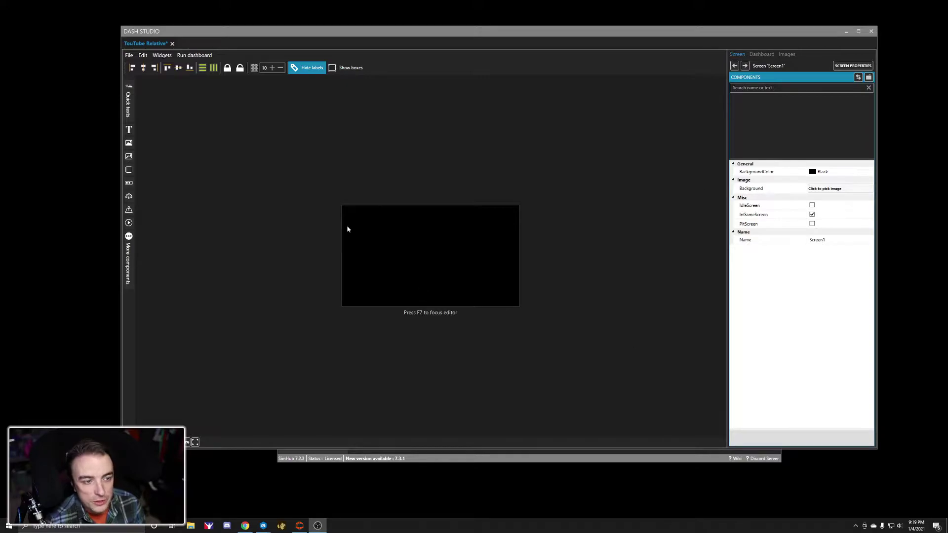
Step: Add a rectangle to the screen and move it near the centre
left_click(460, 253)
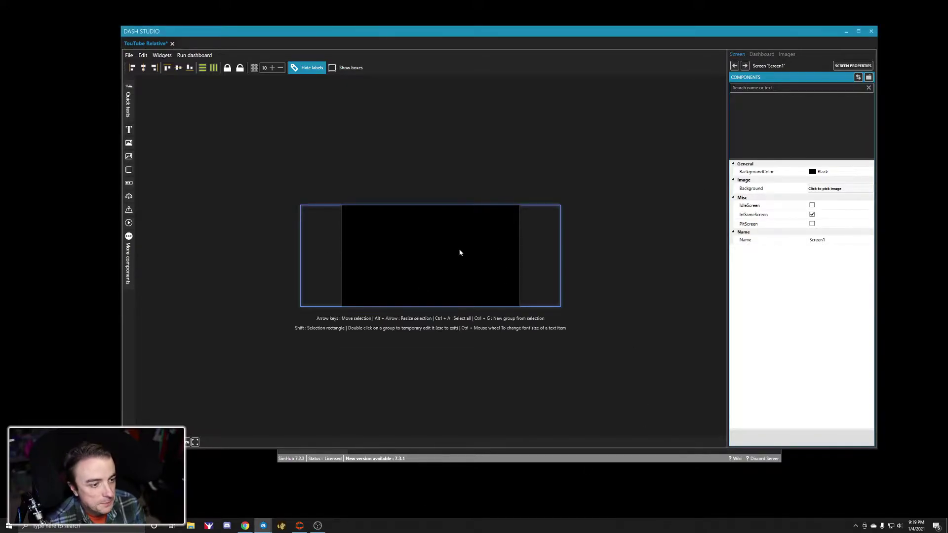
left_click(131, 171)
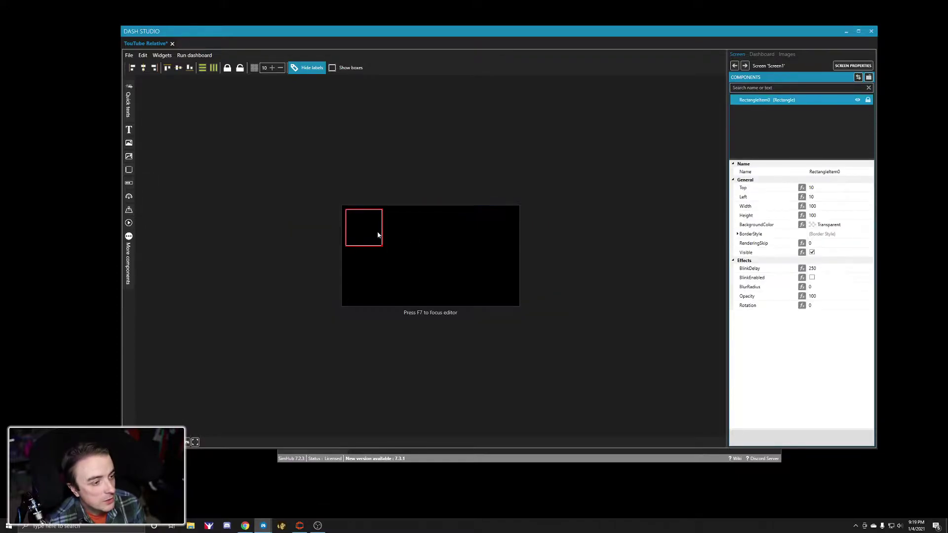
left_click_drag(379, 235, 441, 263)
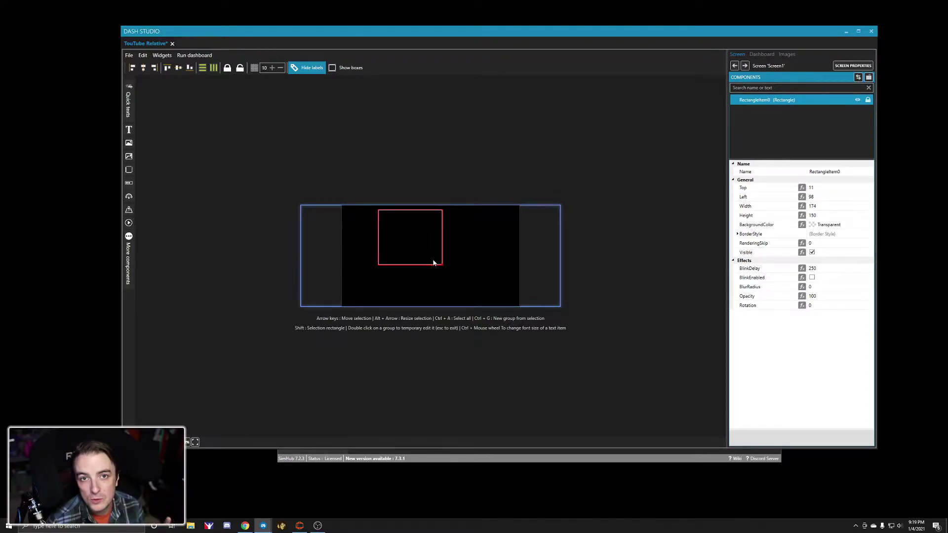
left_click_drag(412, 250, 436, 260)
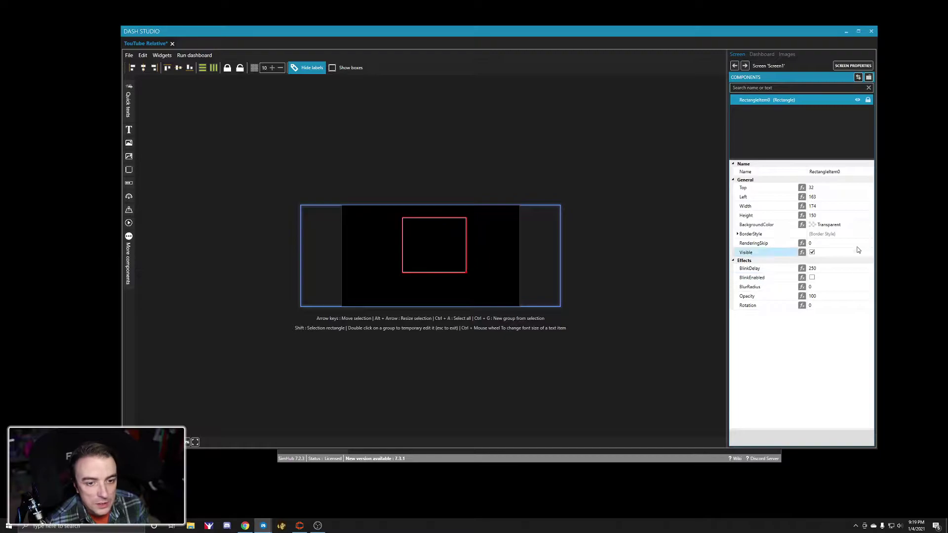
Step: Give the rectangle a 4-pixel AllBorders border and enlarge it into a box
left_click(748, 234)
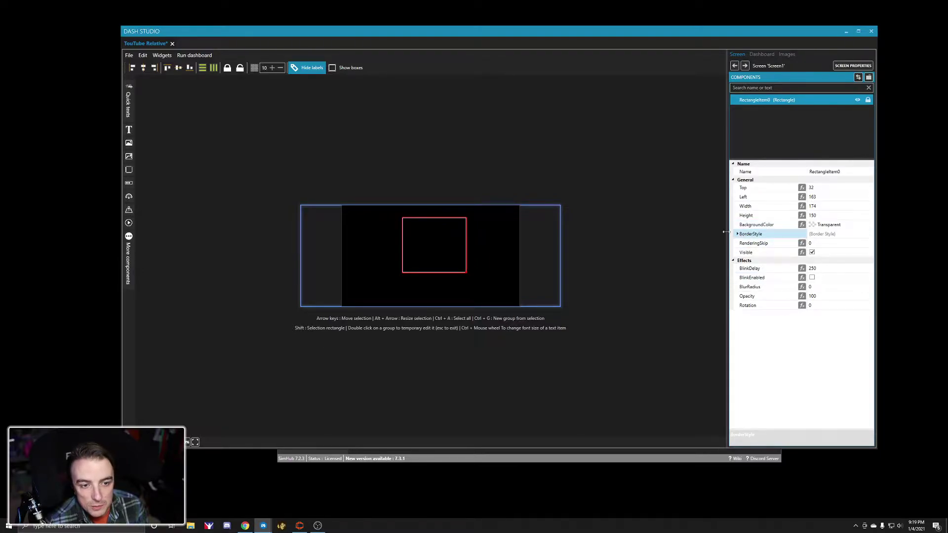
left_click(738, 234)
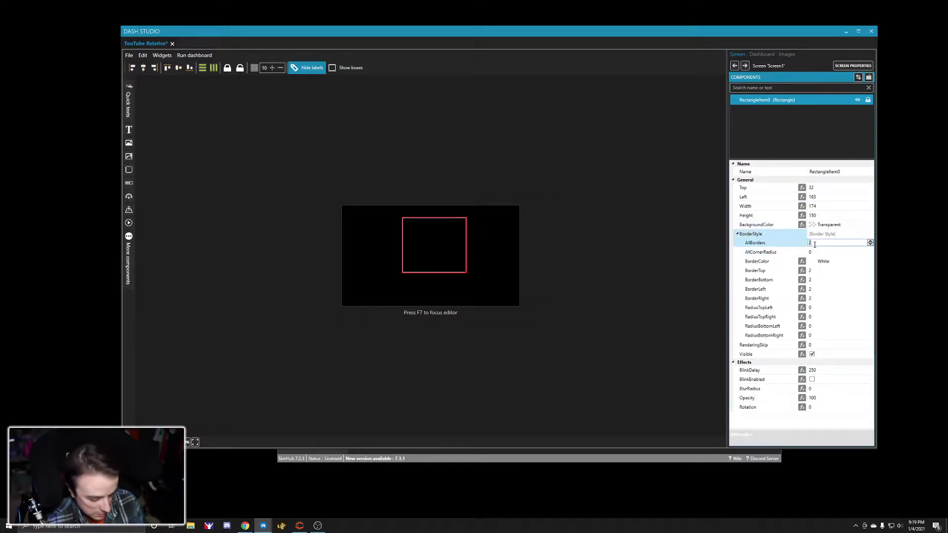
type("4")
left_click(505, 285)
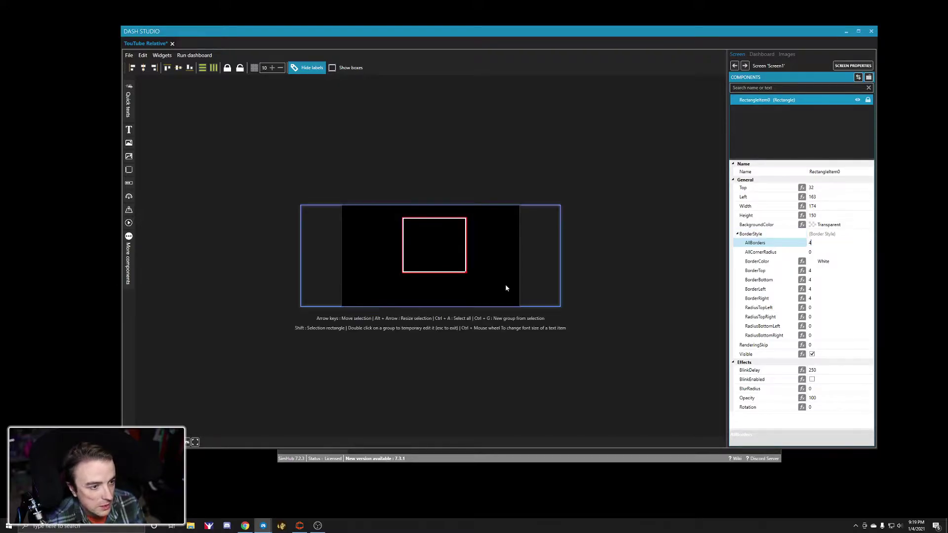
left_click_drag(443, 253, 470, 274)
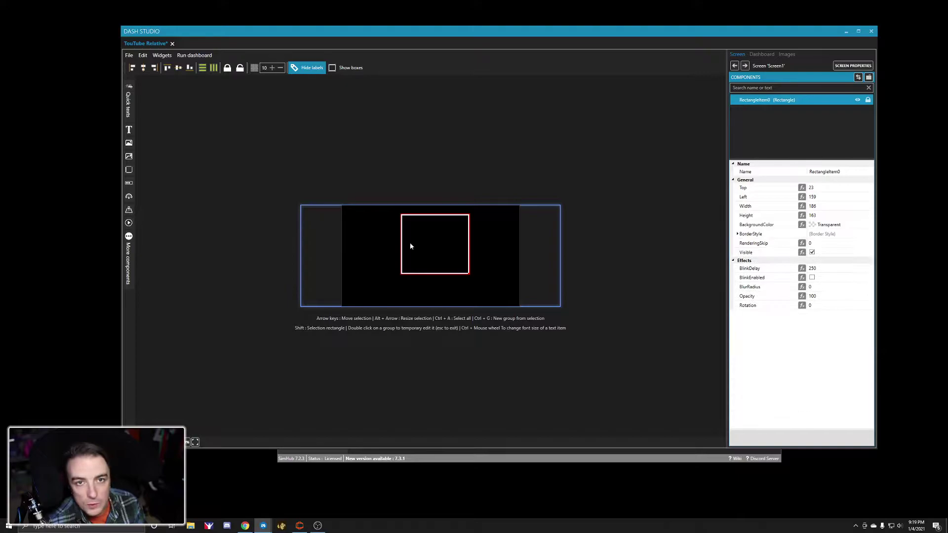
Step: Add a text item inside the box reading 'Driver Name'
left_click(129, 129)
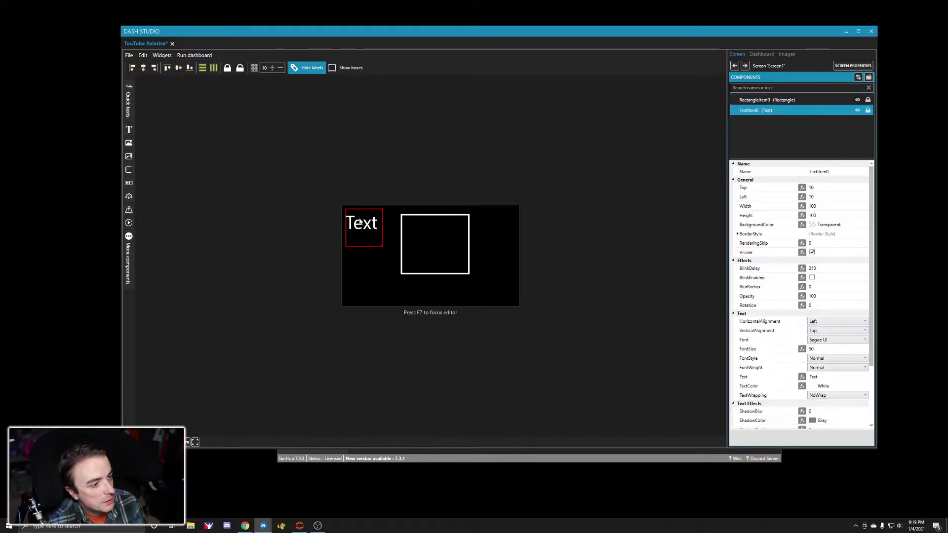
left_click_drag(361, 229, 418, 230)
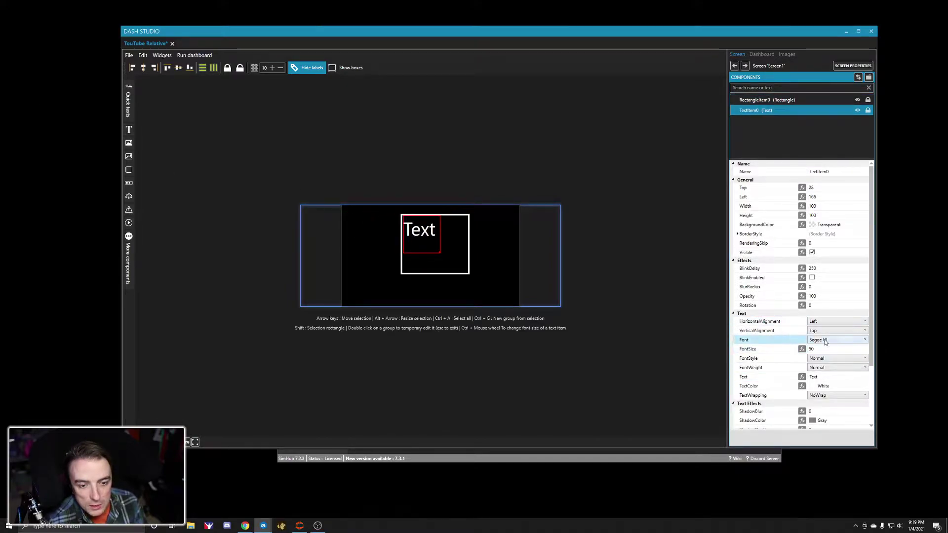
scroll(826, 323, "down", 3)
left_click(823, 305)
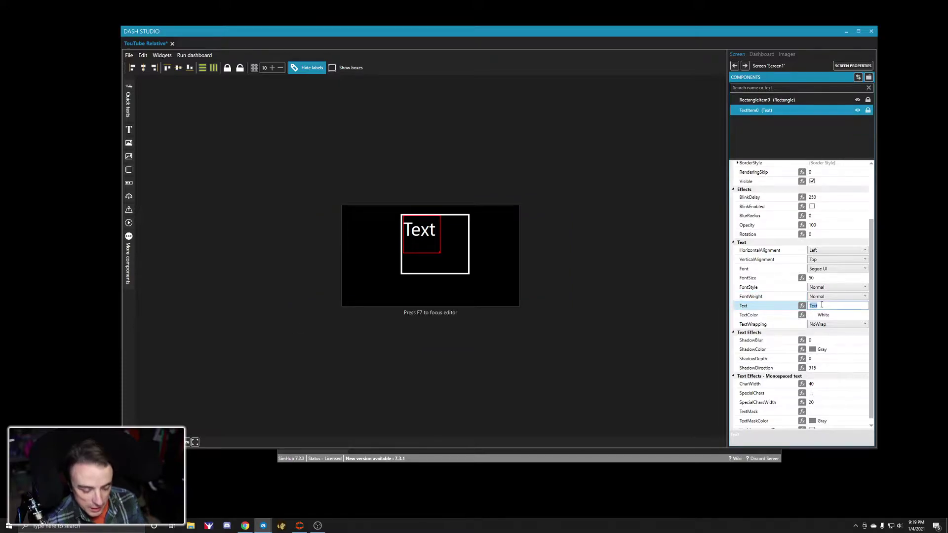
type("Driver")
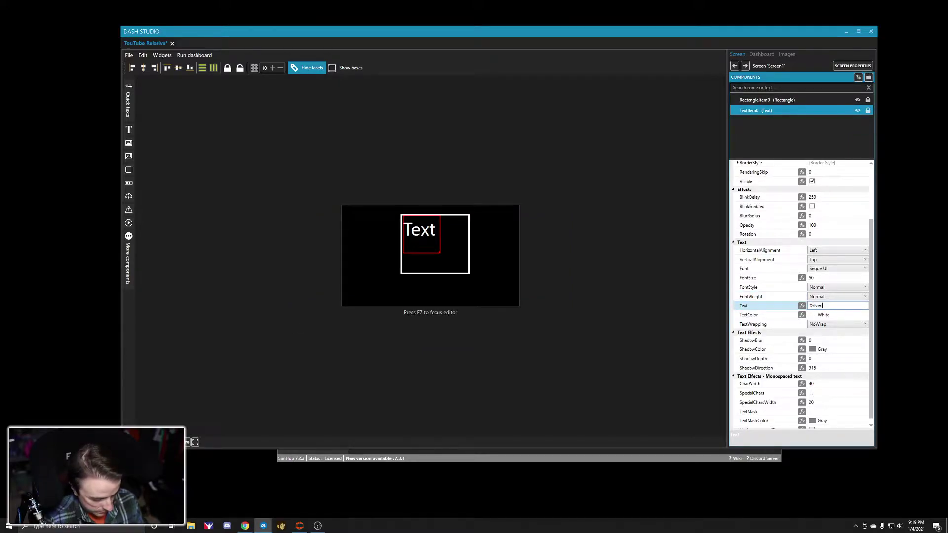
type(" Name")
key("Return")
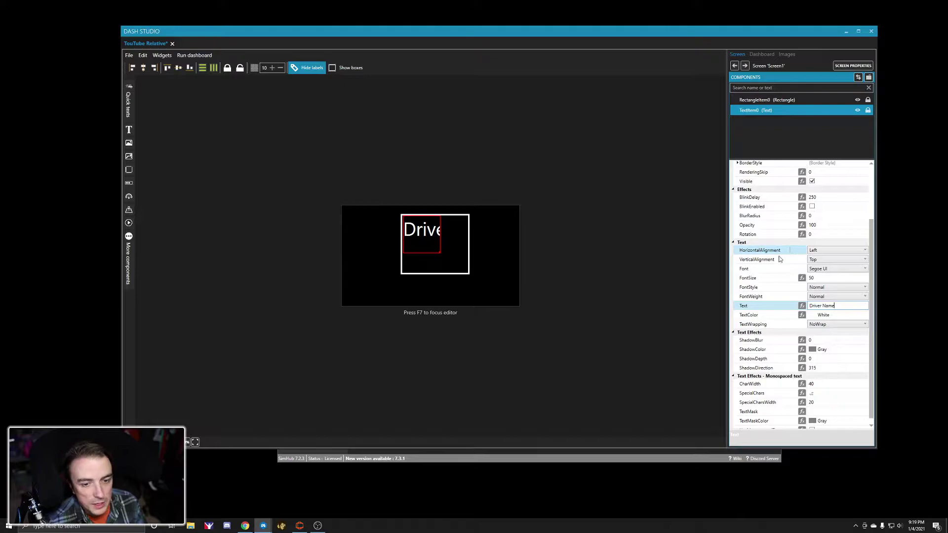
Step: Widen the label to the box width and set its font size to 25
left_click(823, 278)
type("40")
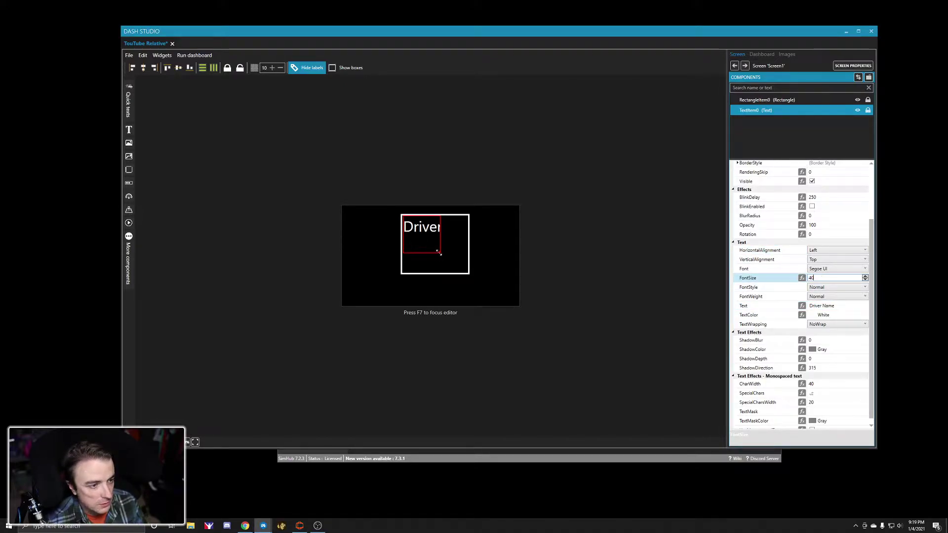
left_click_drag(439, 253, 469, 237)
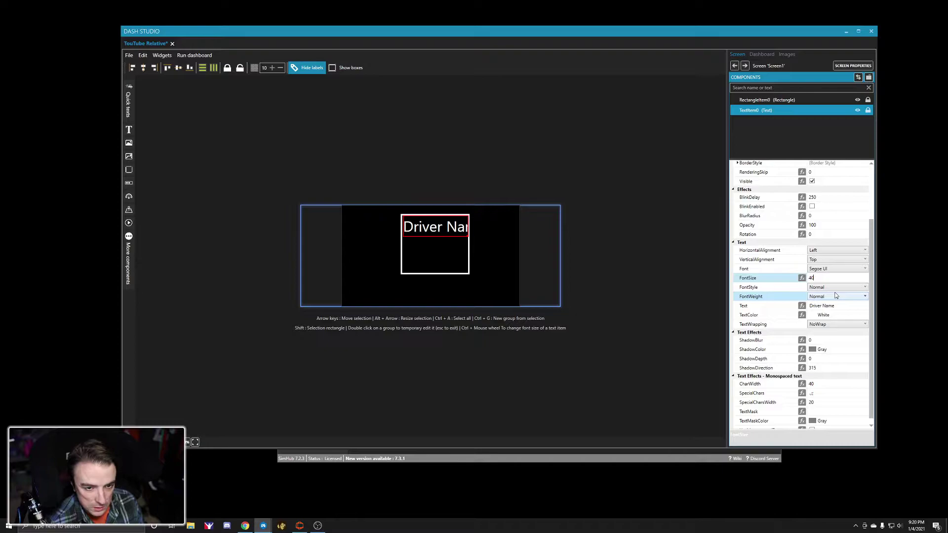
left_click(817, 279)
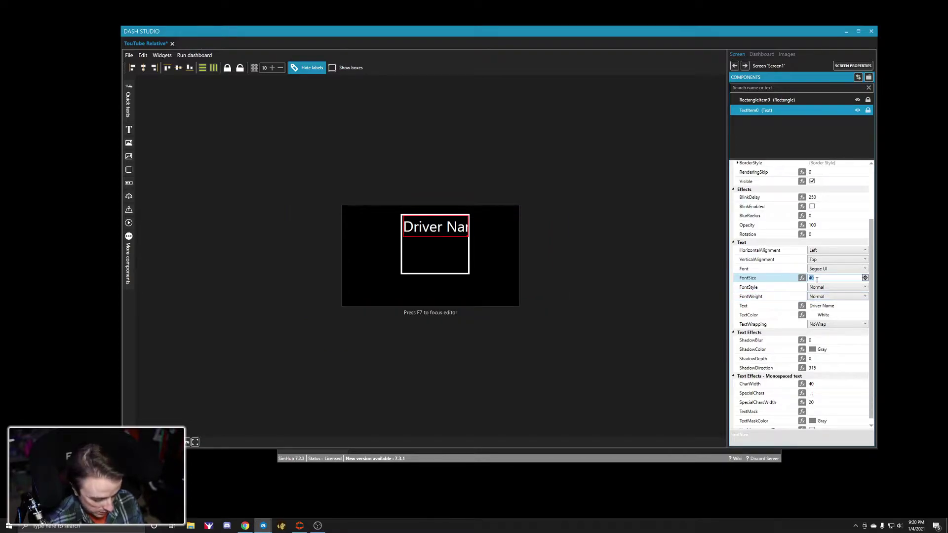
type("20")
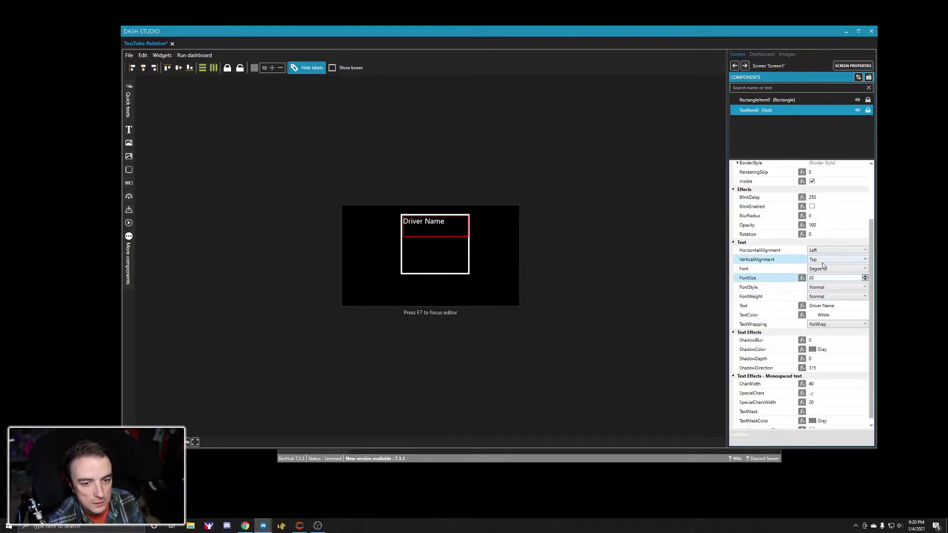
key("BackSpace")
type("5")
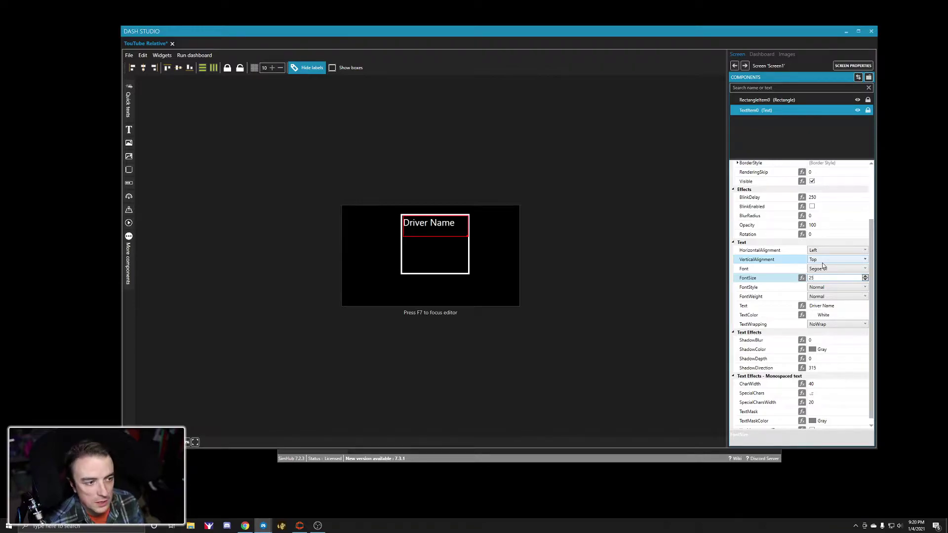
Step: Centre the Driver Name label horizontally and vertically
left_click(835, 251)
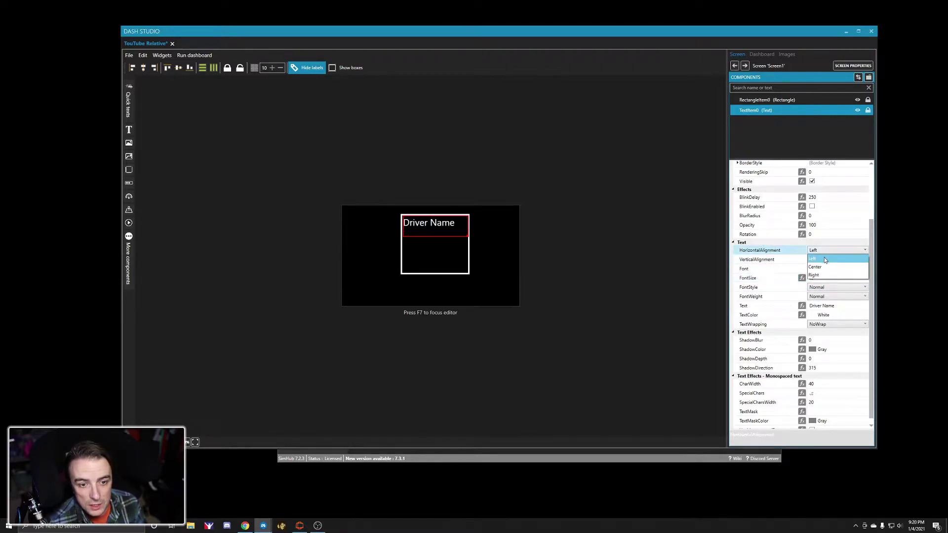
left_click(815, 267)
left_click(836, 259)
left_click(826, 275)
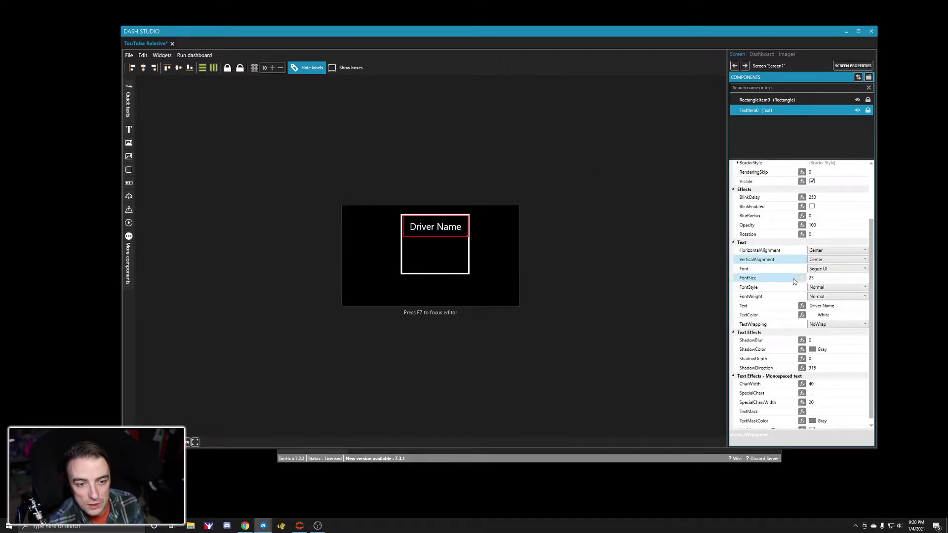
left_click(437, 232)
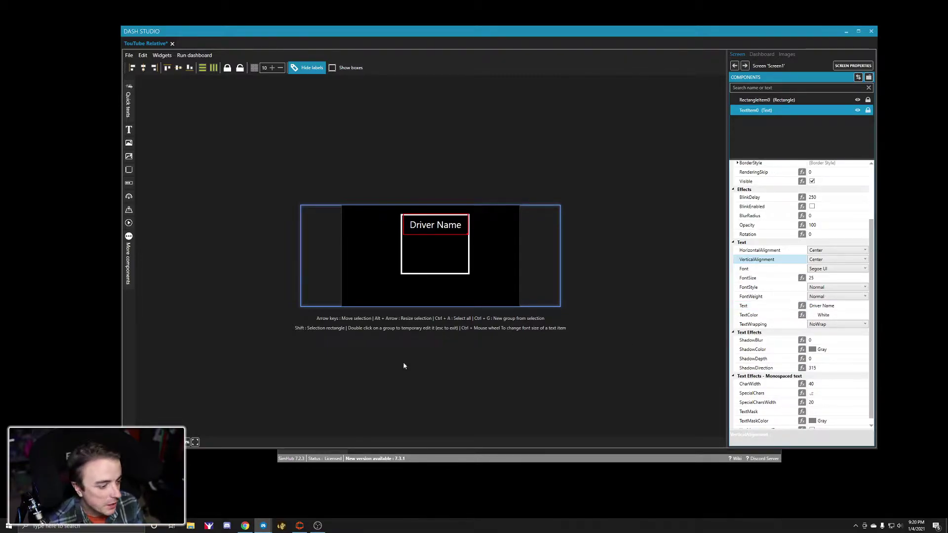
Step: Search SimHub's Available properties for driverahead, copy DriverAhead_00_Name, and return to Dash Studio
left_click(611, 458)
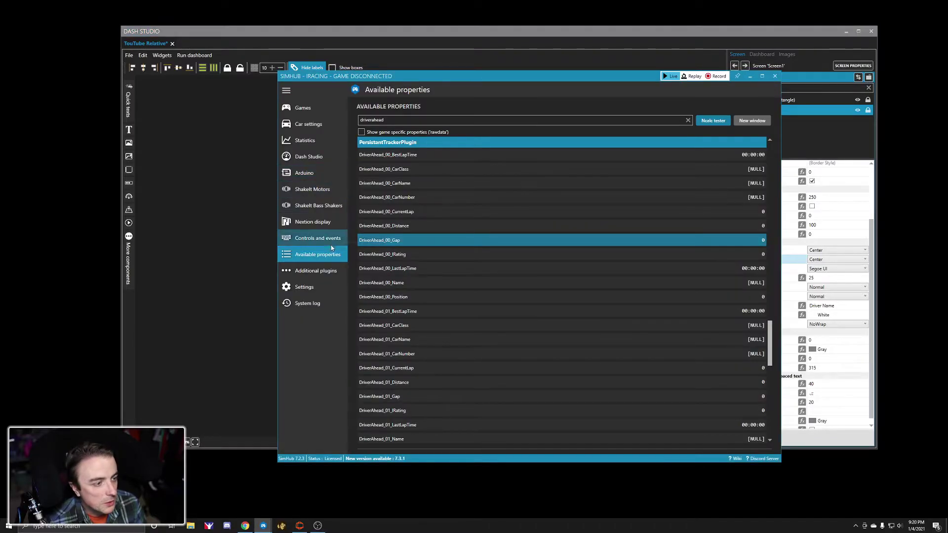
left_click(316, 238)
left_click(312, 255)
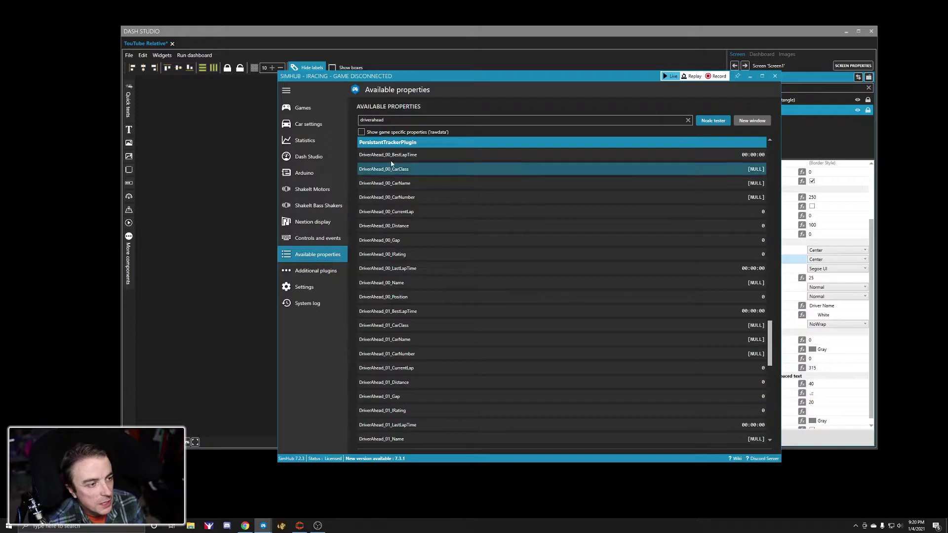
left_click(402, 121)
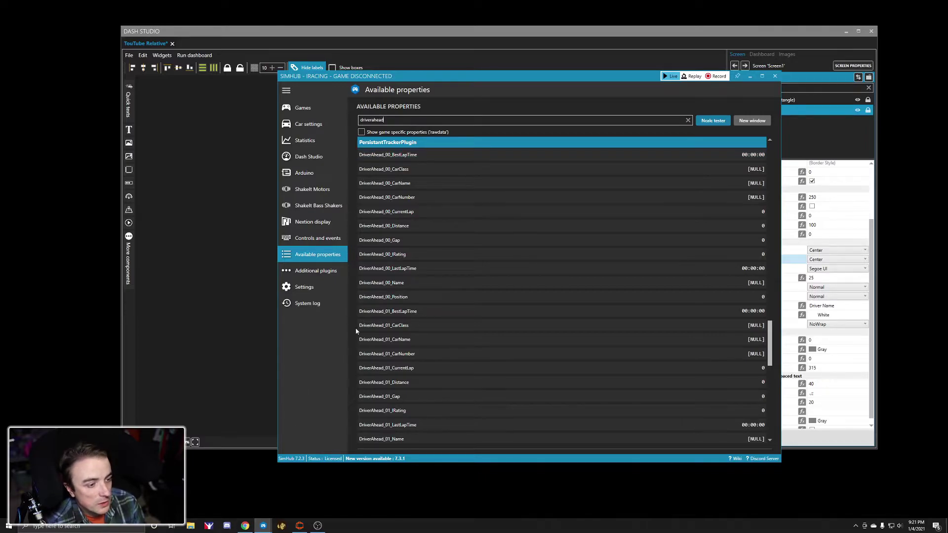
right_click(409, 283)
left_click(414, 290)
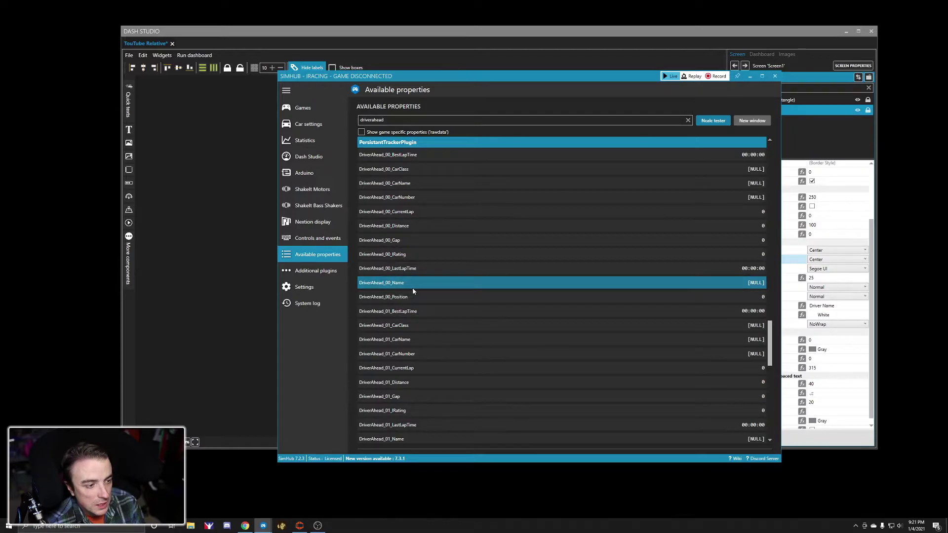
left_click(264, 280)
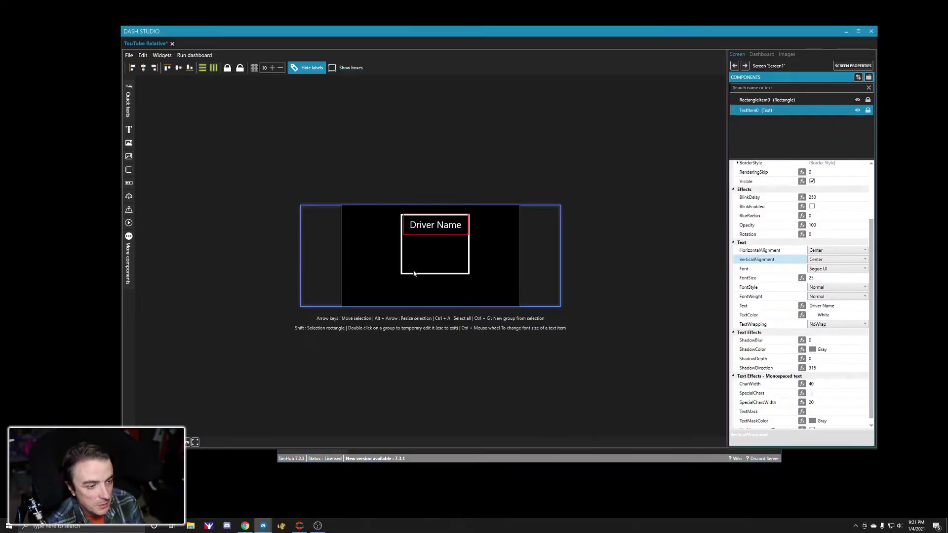
Step: Bind the label text to the computed value [PersistantTrackerPlugin.DriverAhead_00_Name]
left_click(802, 307)
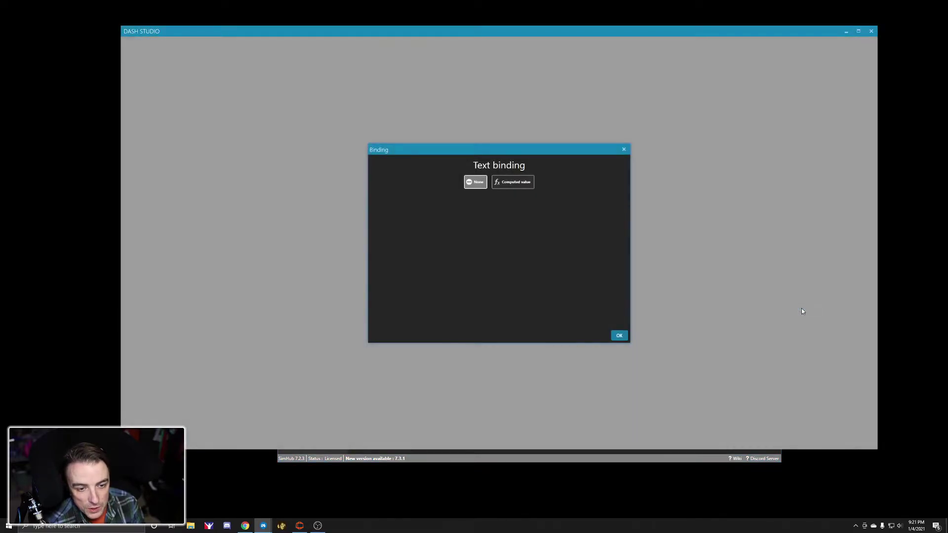
left_click(511, 184)
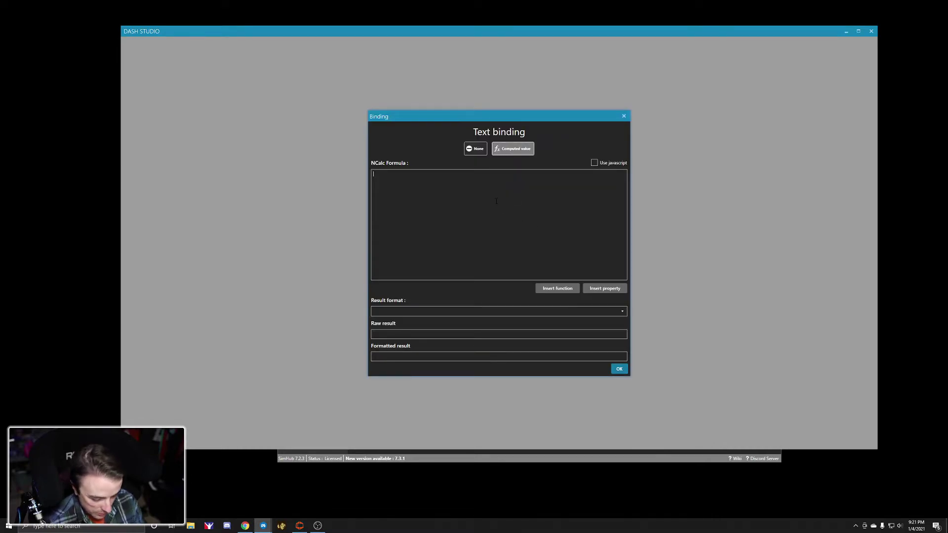
type("[")
type("PersistantTrackerPlugin.DriverAhead_00_Name]")
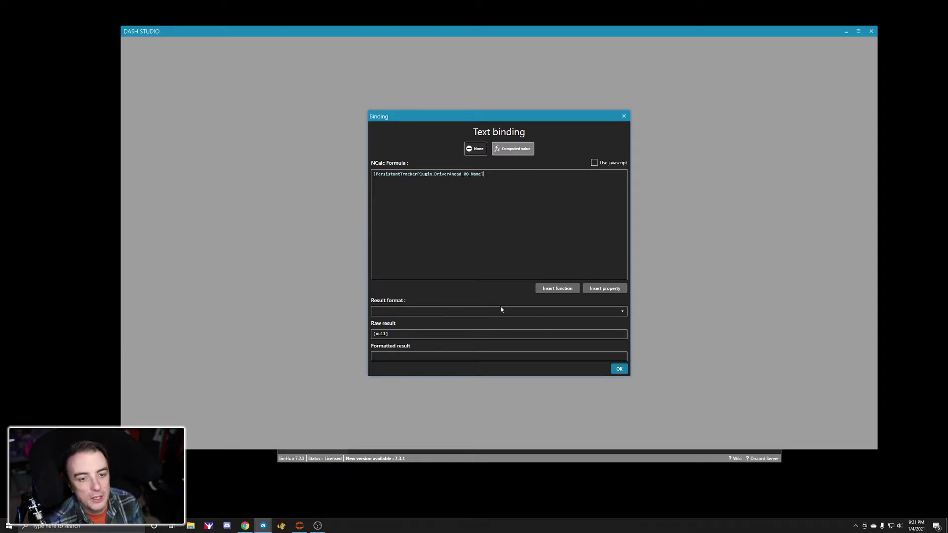
left_click(619, 371)
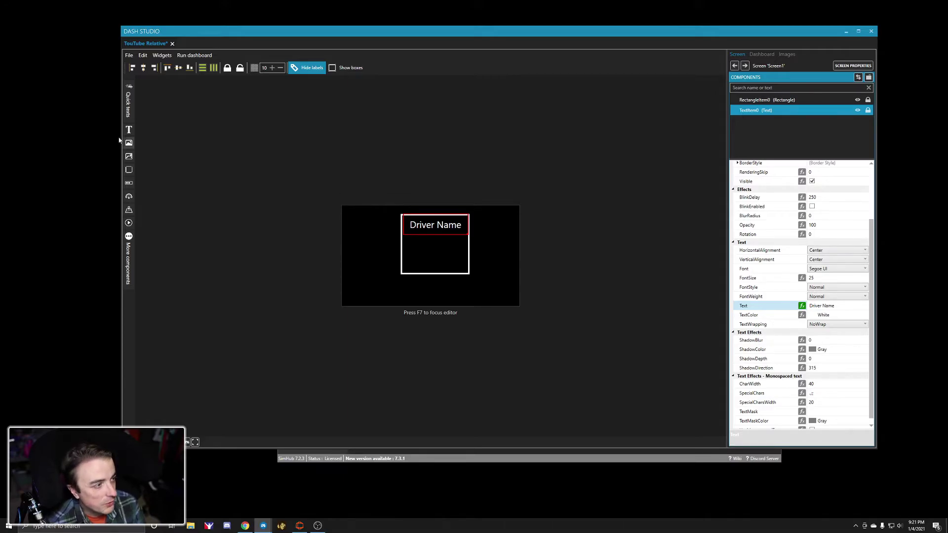
Step: Add a second text item inside the box below Driver Name and widen it
left_click_drag(129, 129, 436, 240)
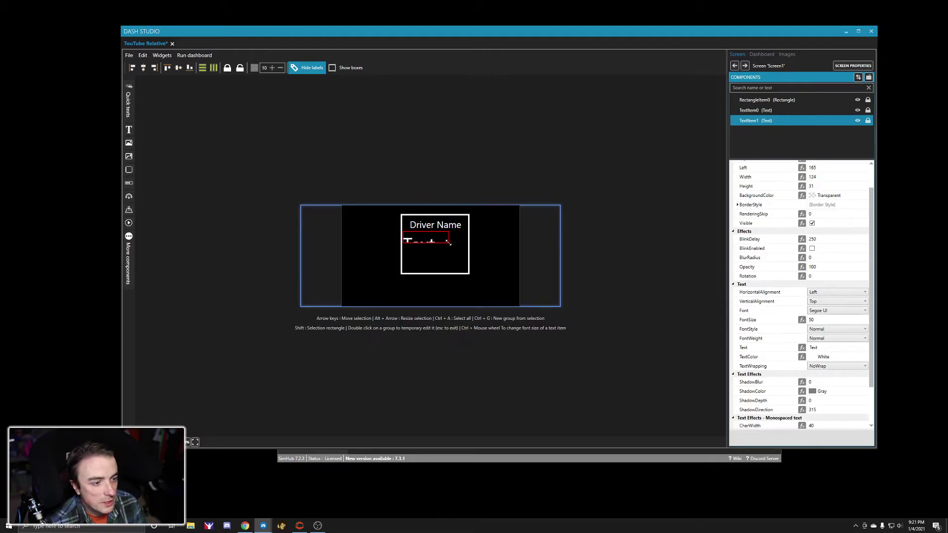
left_click(449, 242)
left_click(451, 240)
left_click_drag(452, 240, 466, 241)
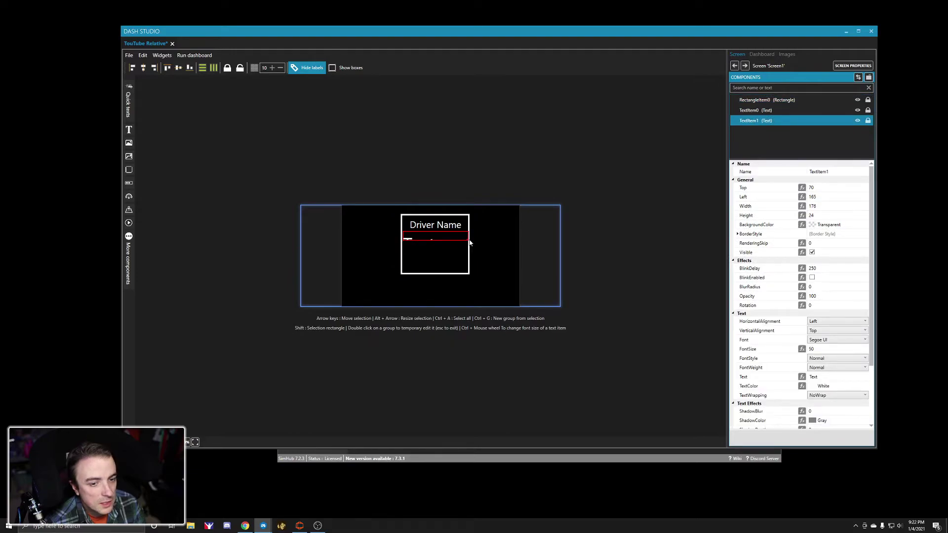
Step: Set the new label to font size 20, centred both ways, with text starting 'Driver'
left_click(823, 348)
type("20")
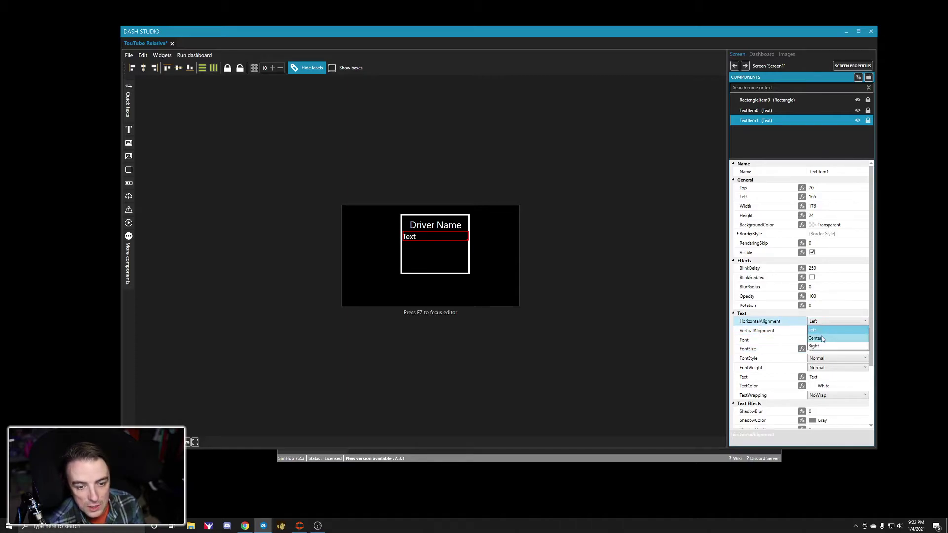
left_click(823, 339)
left_click(830, 331)
left_click(820, 346)
left_click(825, 376)
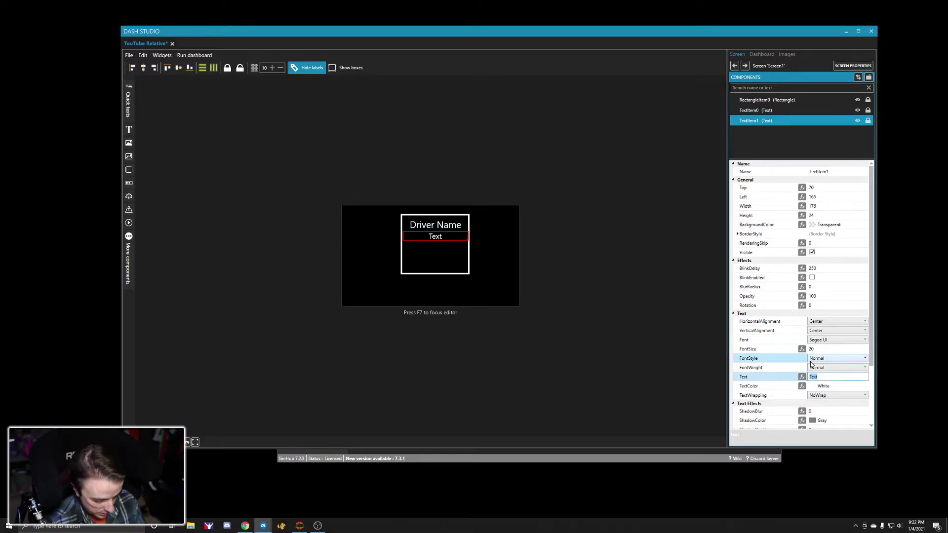
type("Driver iR")
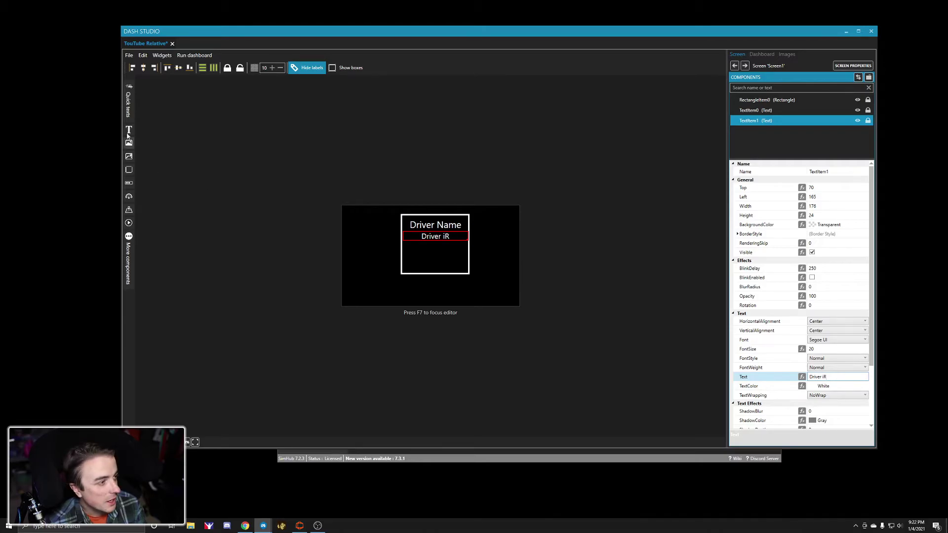
left_click(583, 458)
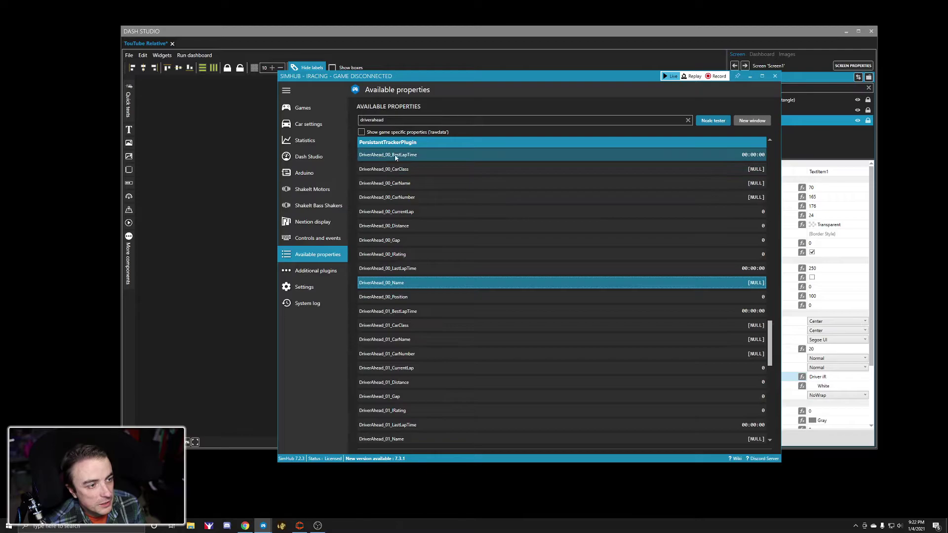
right_click(395, 256)
left_click(434, 262)
left_click(247, 232)
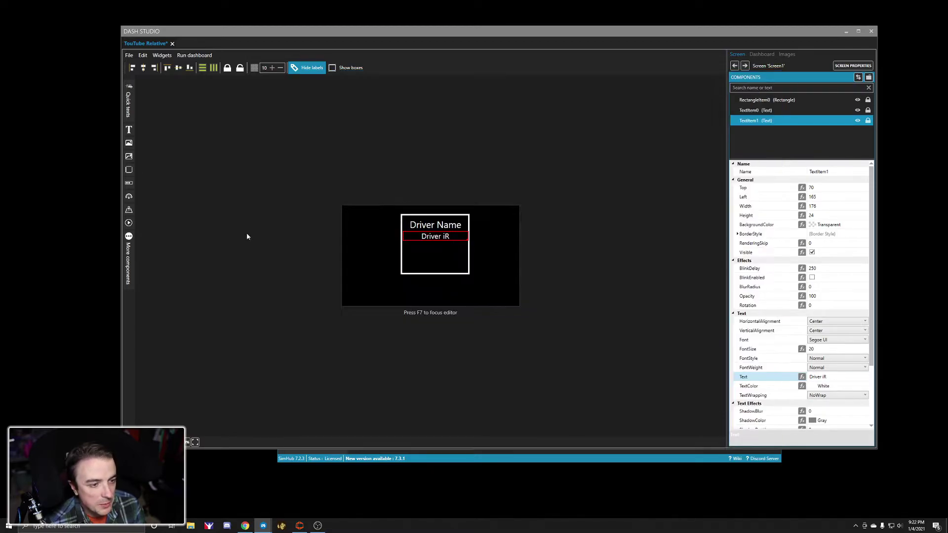
Step: Bind the Driver iR text to the computed value [PersistantTrackerPlugin.DriverAhead_00_IRating]
left_click(802, 376)
left_click(500, 186)
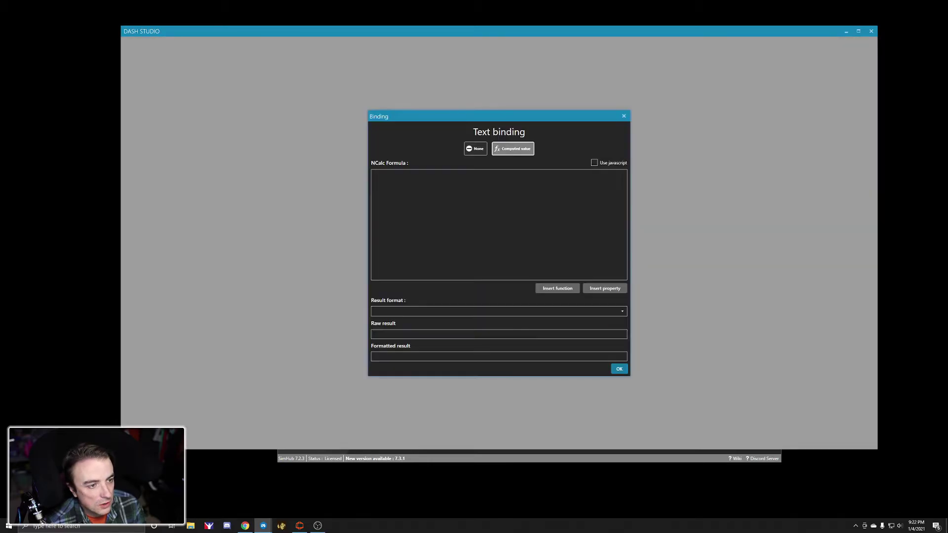
left_click(457, 188)
type("[")
key("ctrl+v")
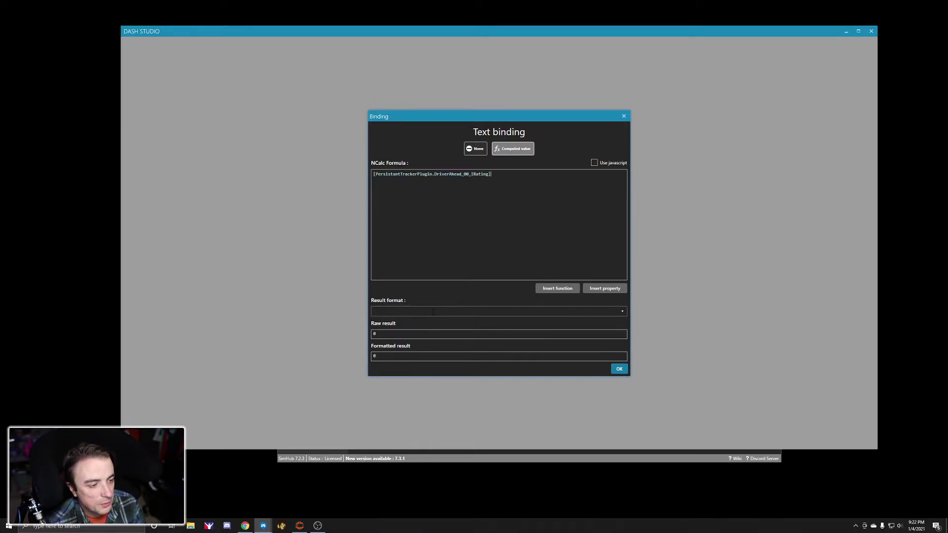
left_click(619, 370)
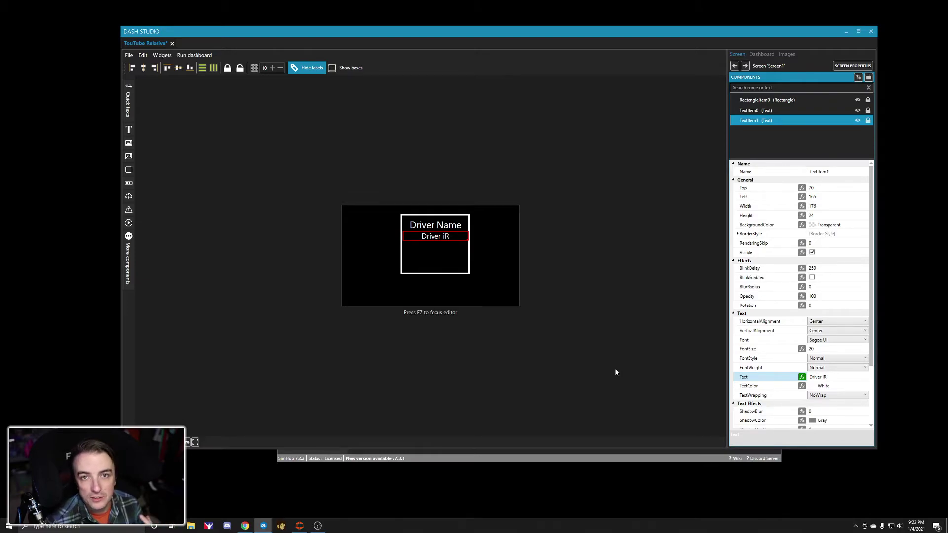
Step: Add a third text item in the lower part of the box, centred both ways
left_click(420, 261)
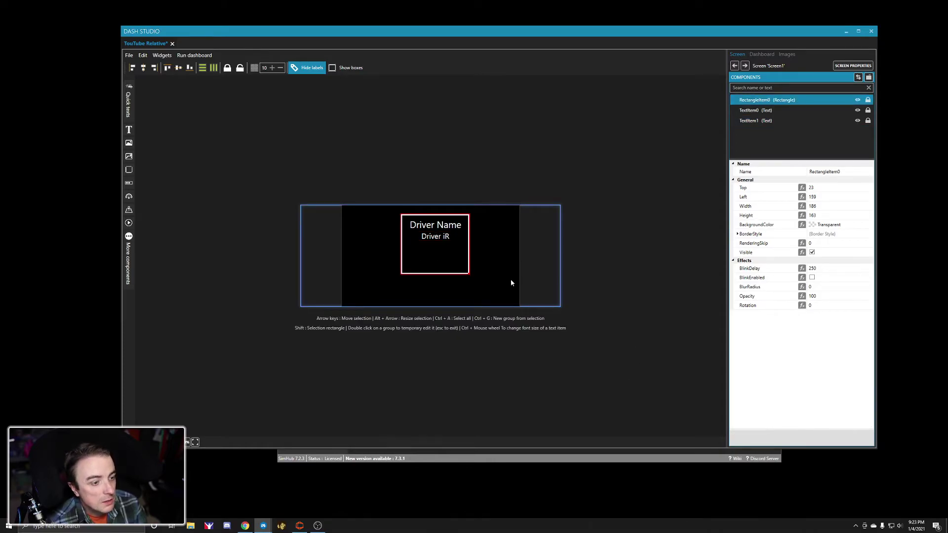
left_click(129, 129)
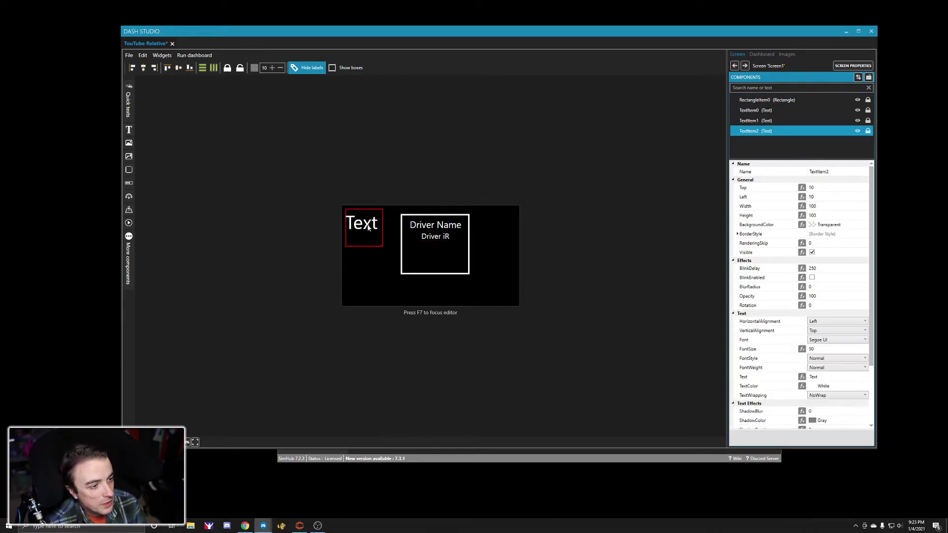
left_click_drag(362, 225, 467, 272)
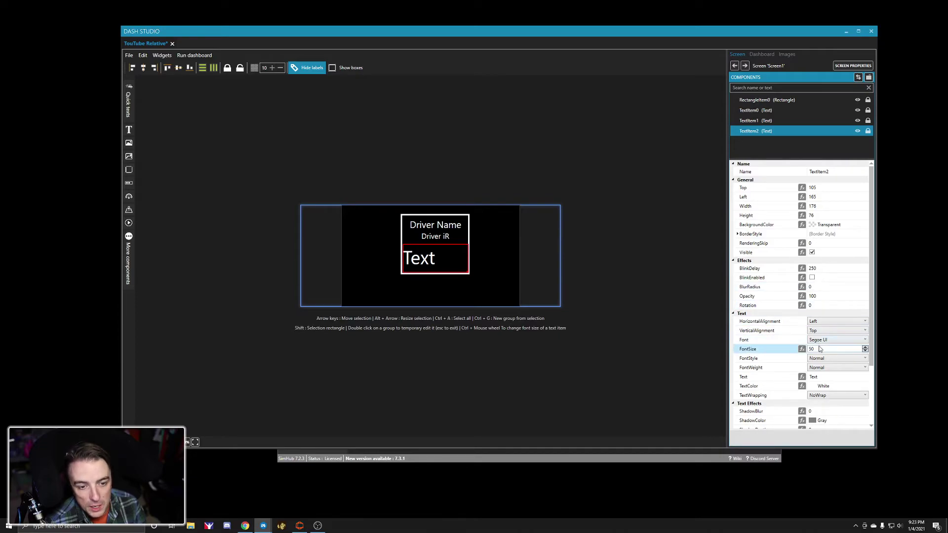
left_click(824, 322)
left_click(824, 339)
left_click(824, 331)
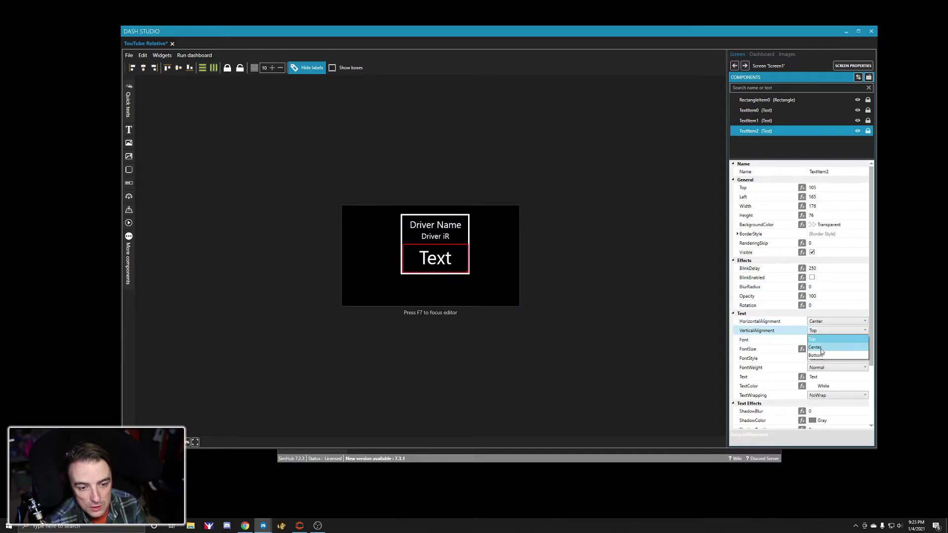
left_click(824, 347)
Step: Set the third label's text to 'mm:ss:f' and its font size to 40
left_click(828, 378)
double_click(820, 379)
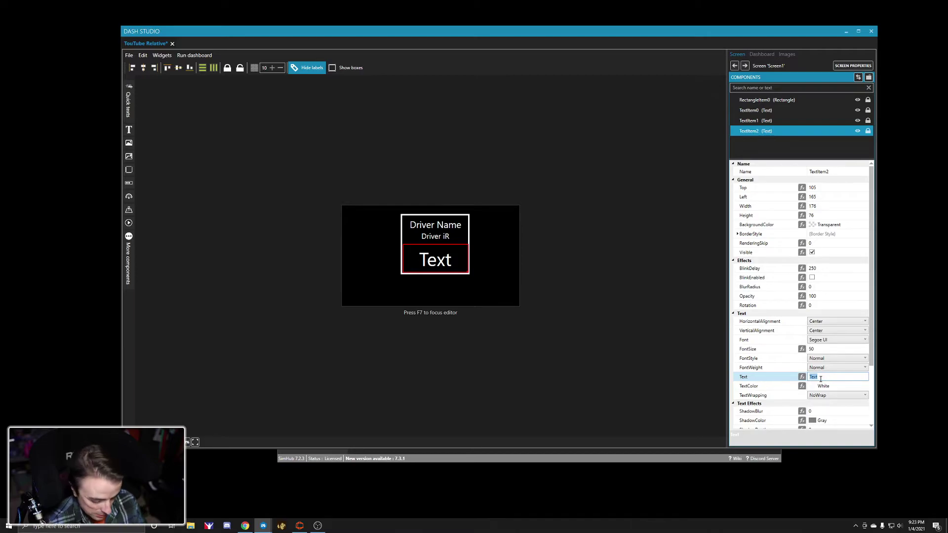
type("m:ss.fff")
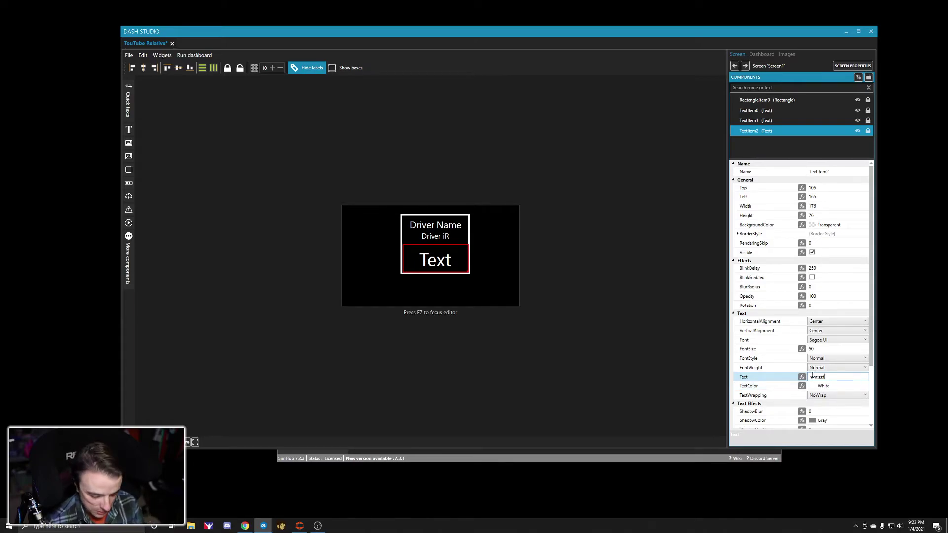
key("Return")
left_click(831, 349)
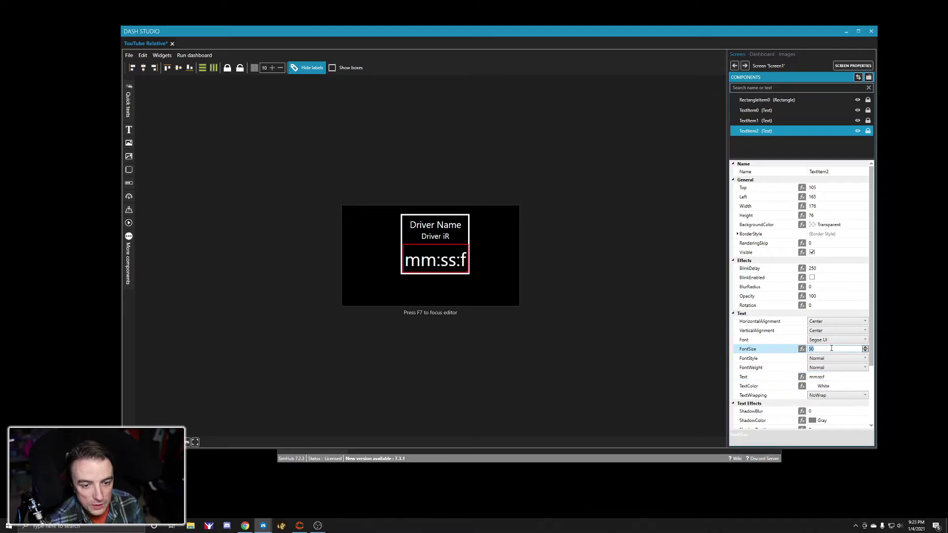
type("40")
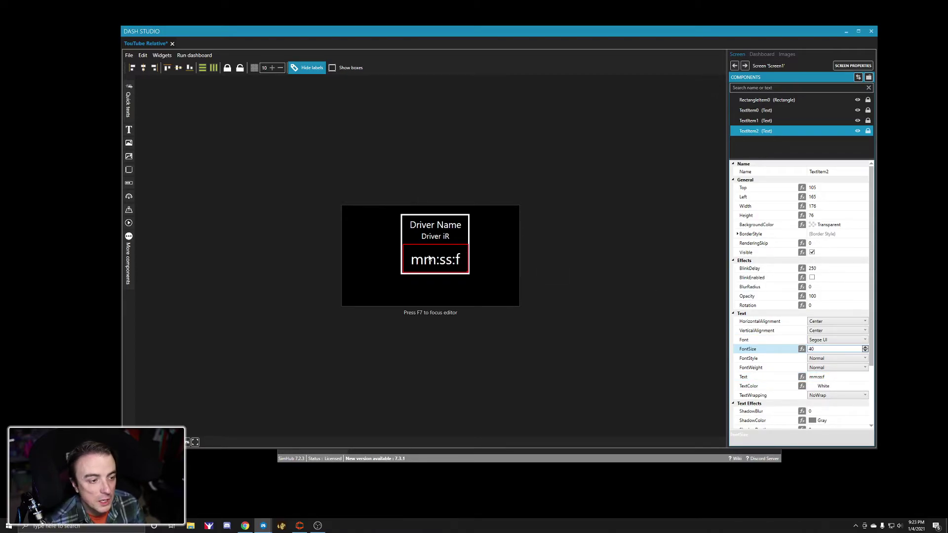
Step: Copy the DriverAhead_00_Gap property name from SimHub's property list
left_click(621, 464)
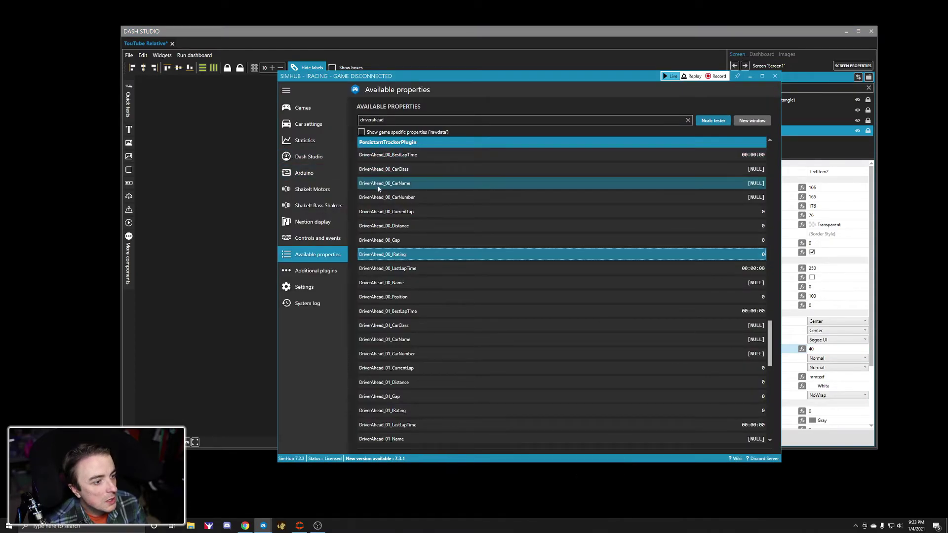
left_click(387, 241)
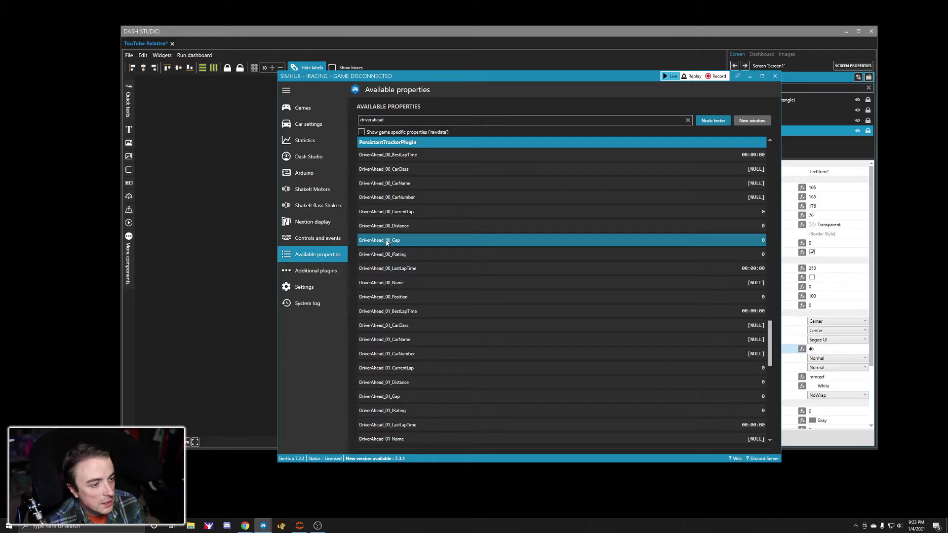
right_click(385, 244)
left_click(405, 246)
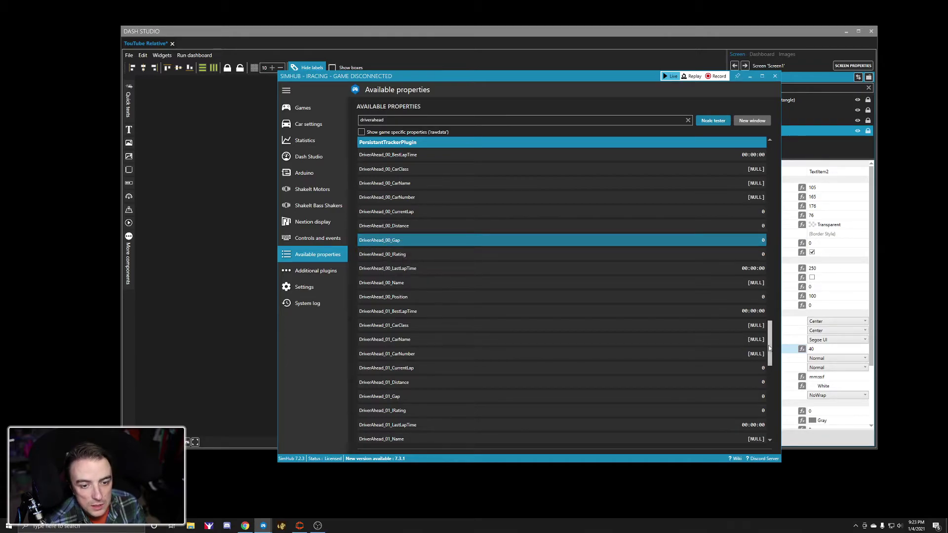
Step: Remove any binding from the timer label's font size
left_click(801, 349)
left_click(513, 172)
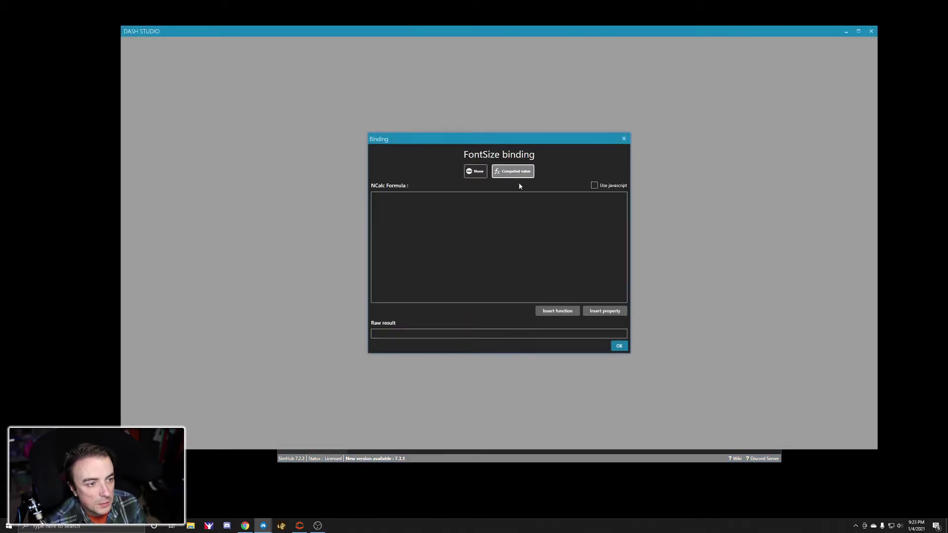
left_click(619, 345)
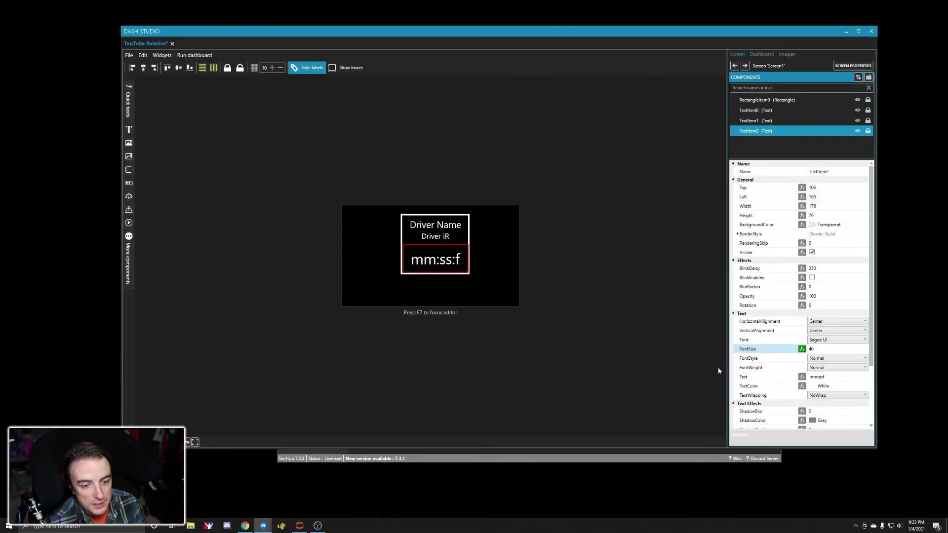
left_click(802, 348)
left_click(475, 181)
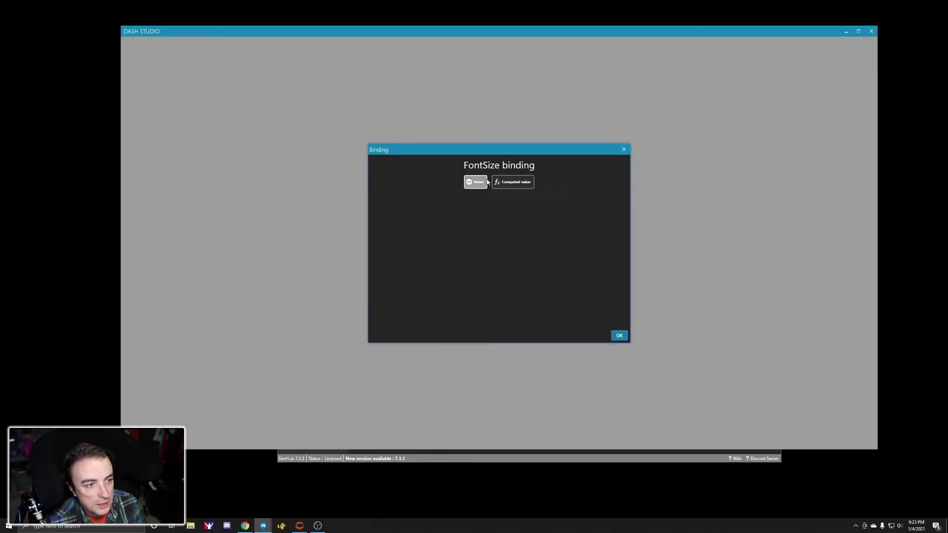
left_click(618, 338)
Step: Bind the timer text to [PersistantTrackerPlugin.DriverAhead_00_Gap] with mm:ss.f result format
left_click(802, 376)
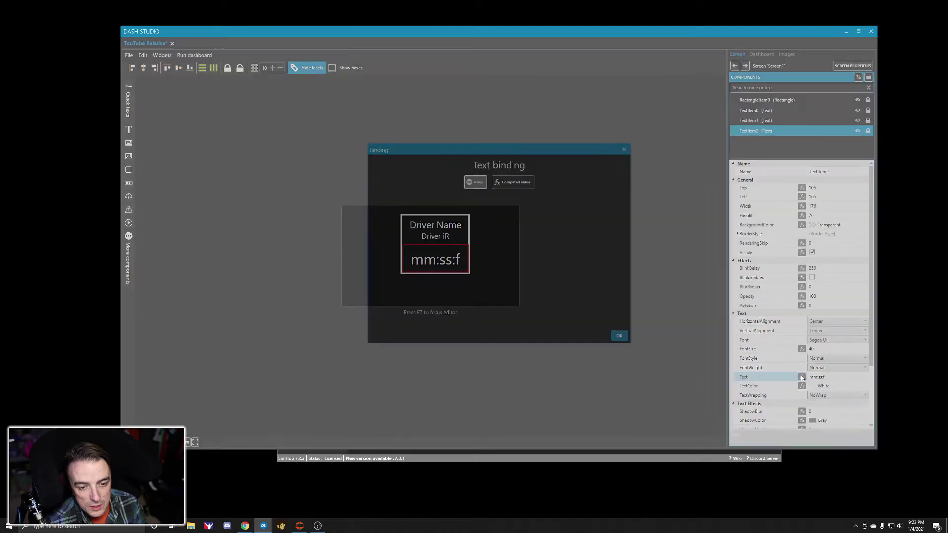
left_click(512, 182)
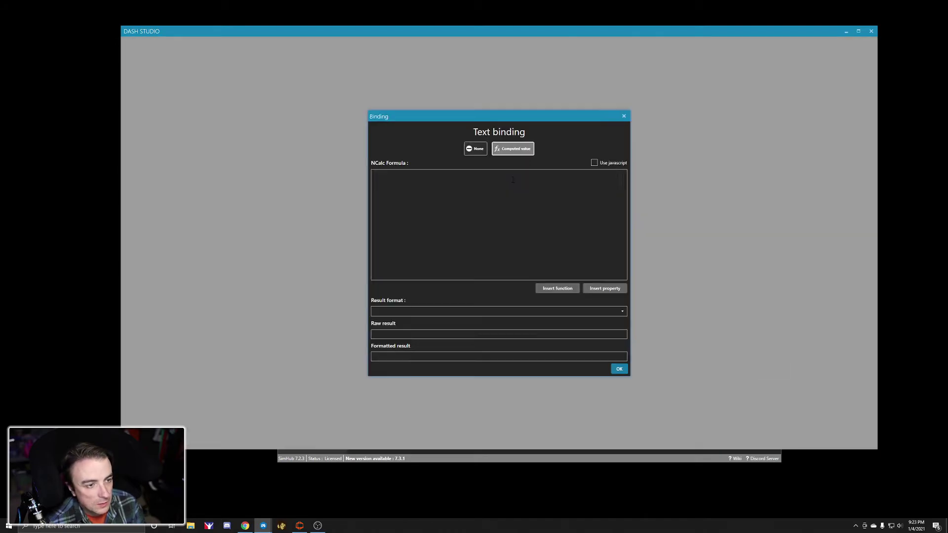
left_click(444, 214)
type("[")
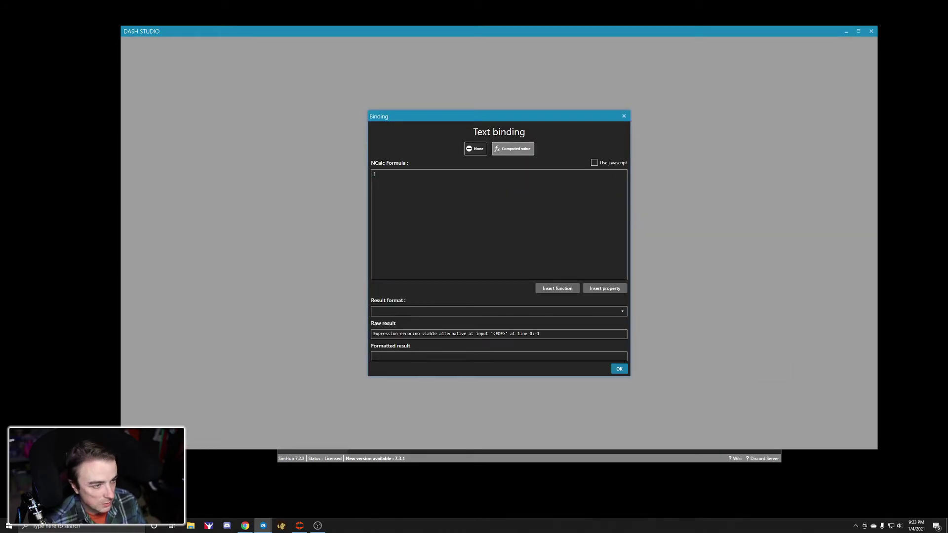
key("ctrl+v")
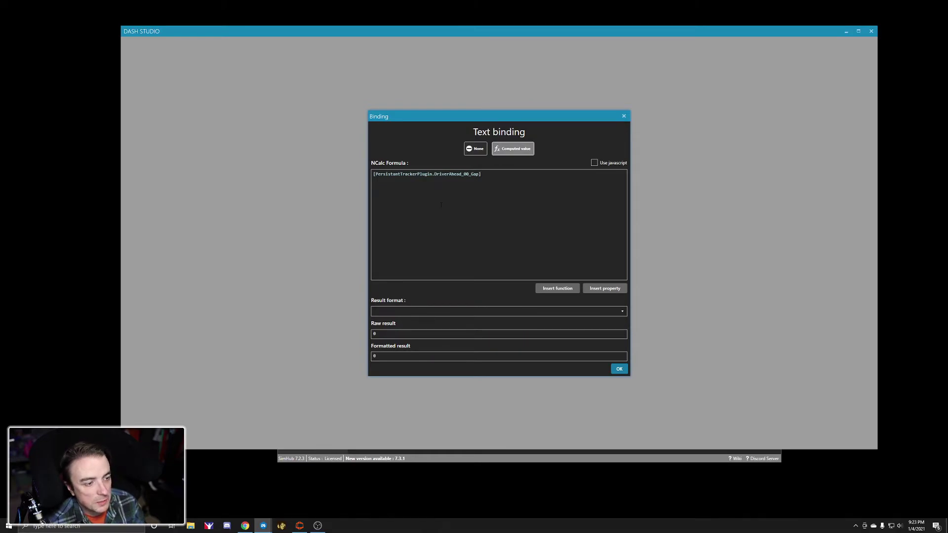
left_click(495, 311)
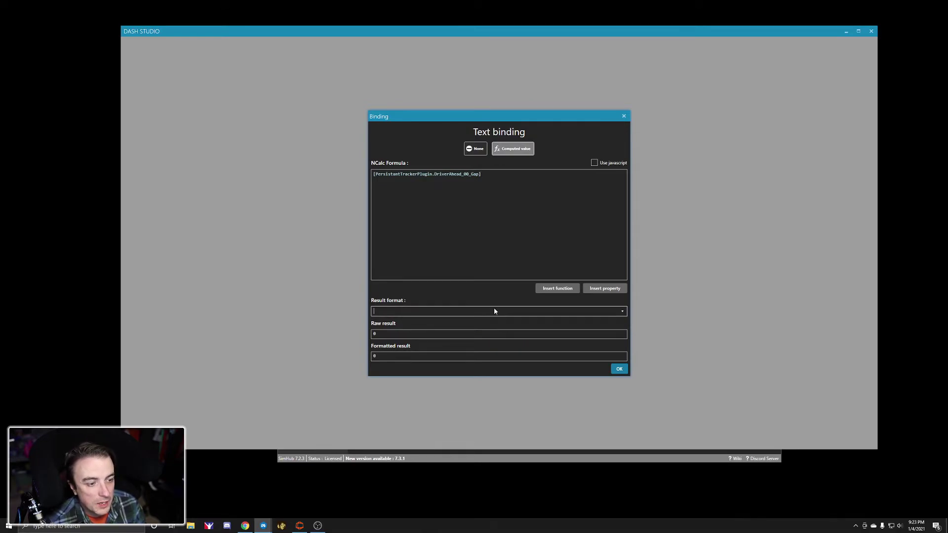
left_click(621, 311)
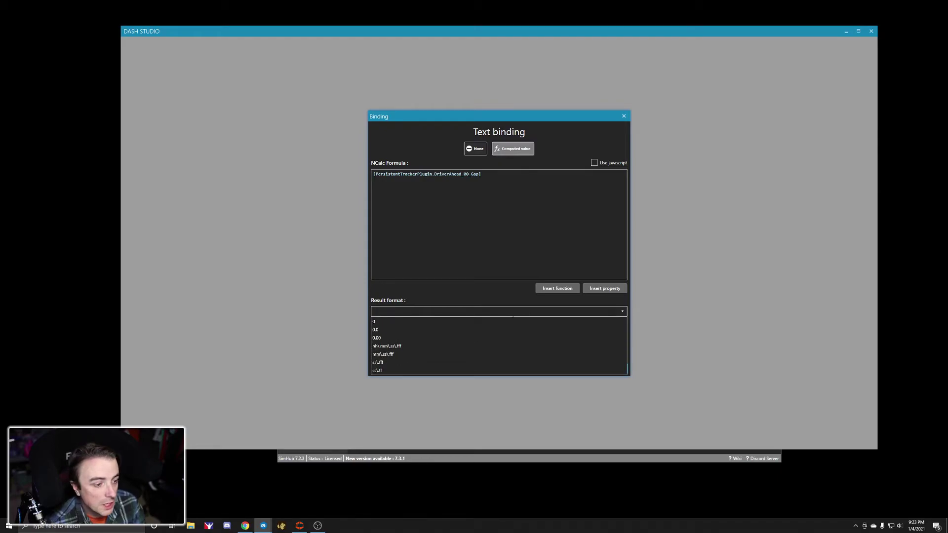
left_click(390, 355)
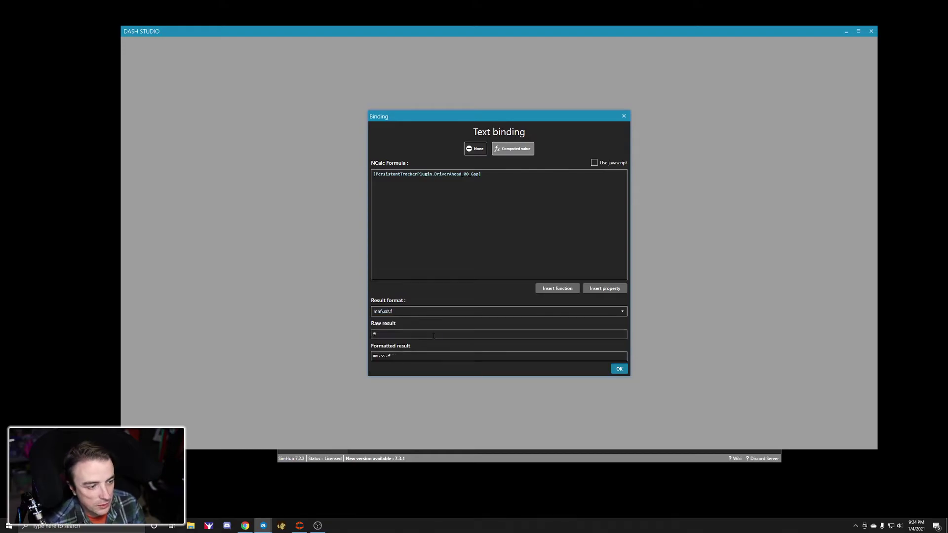
left_click(621, 370)
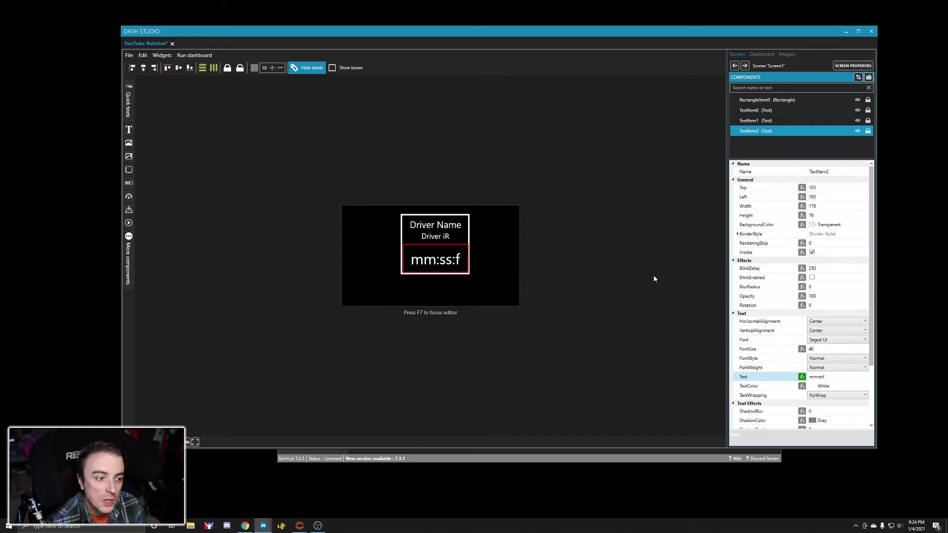
left_click(469, 237)
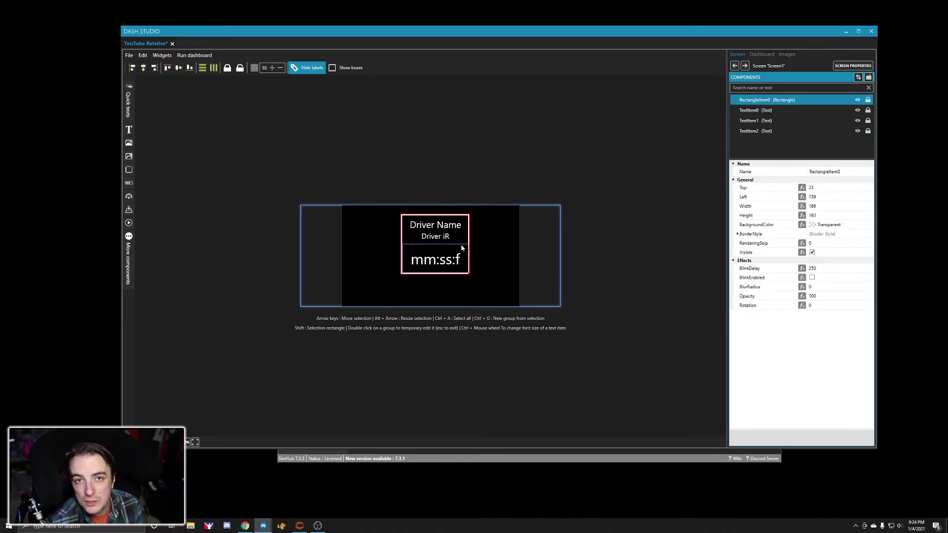
left_click(425, 224)
left_click(435, 236)
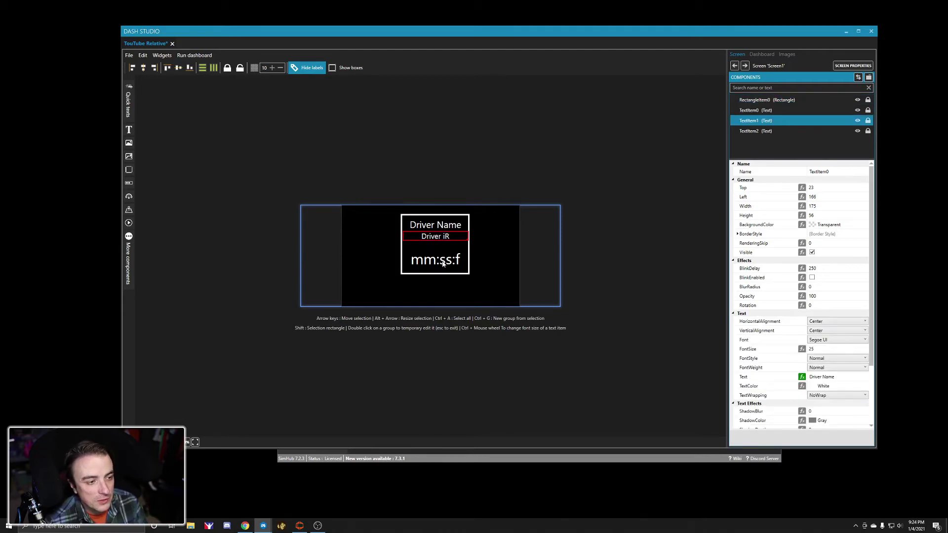
left_click(445, 265)
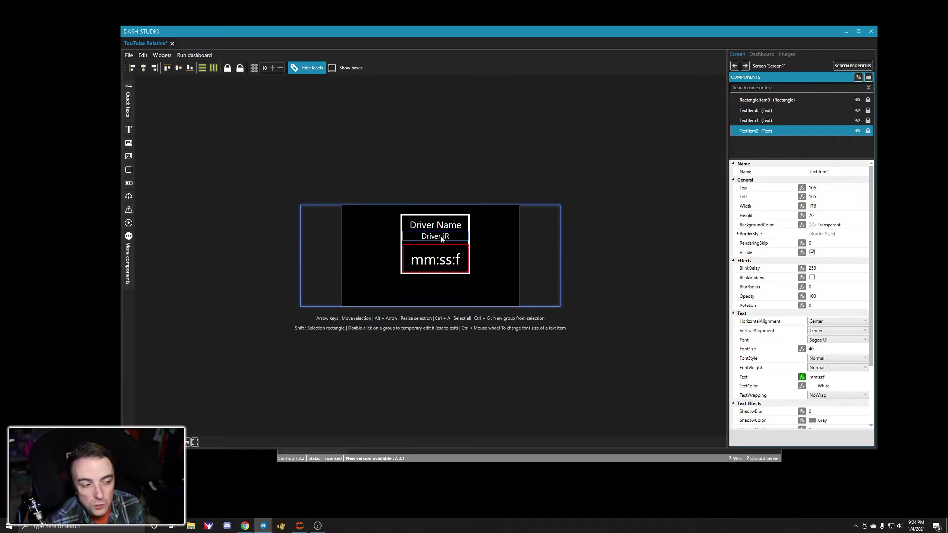
left_click(468, 222)
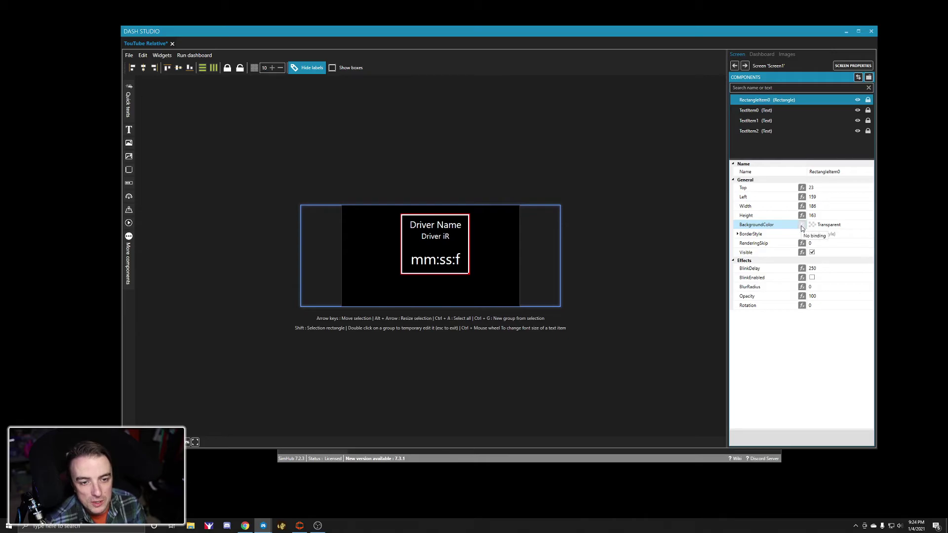
Step: Make the box background a computed colour with a green end colour
left_click(802, 225)
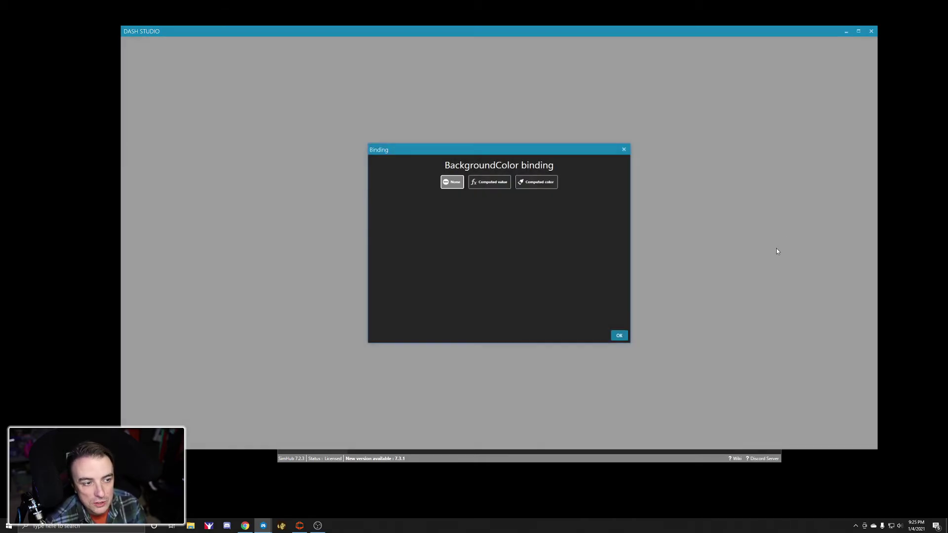
left_click(530, 183)
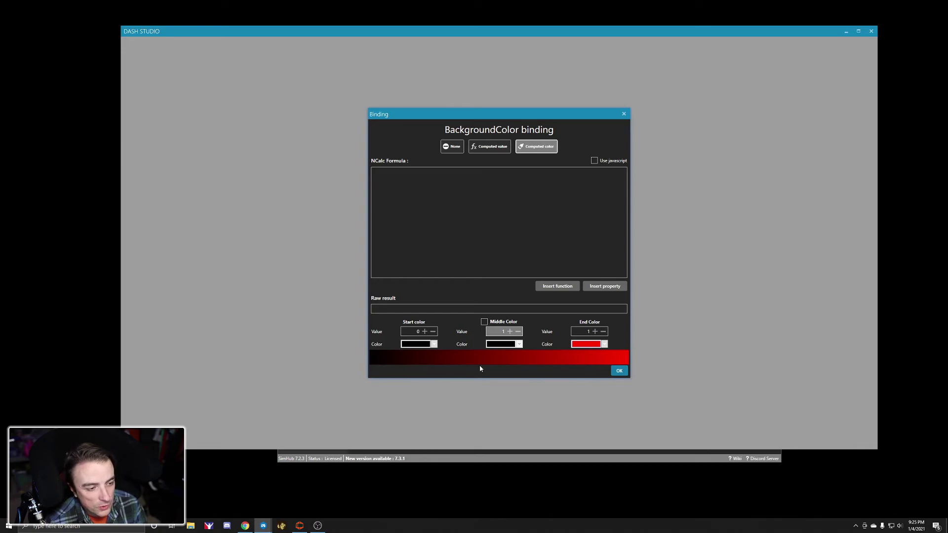
left_click(605, 346)
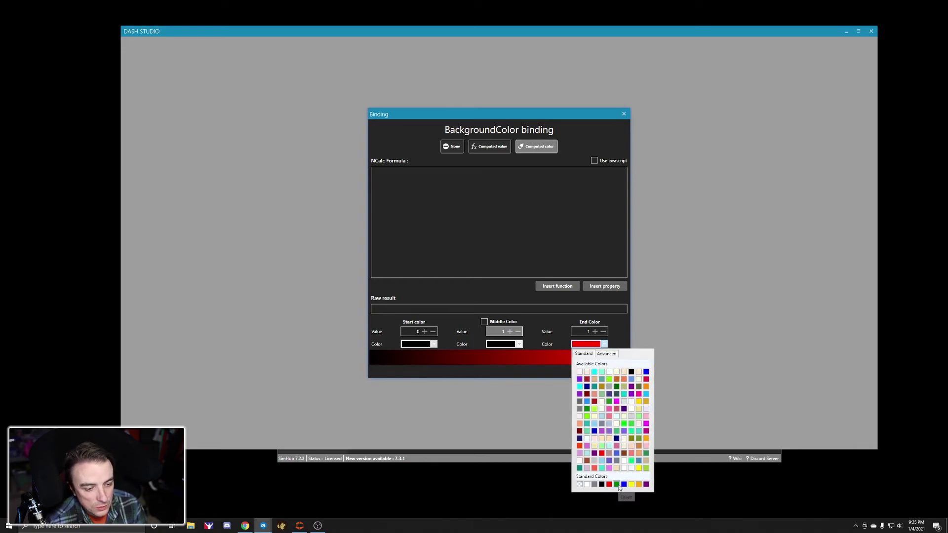
left_click(600, 406)
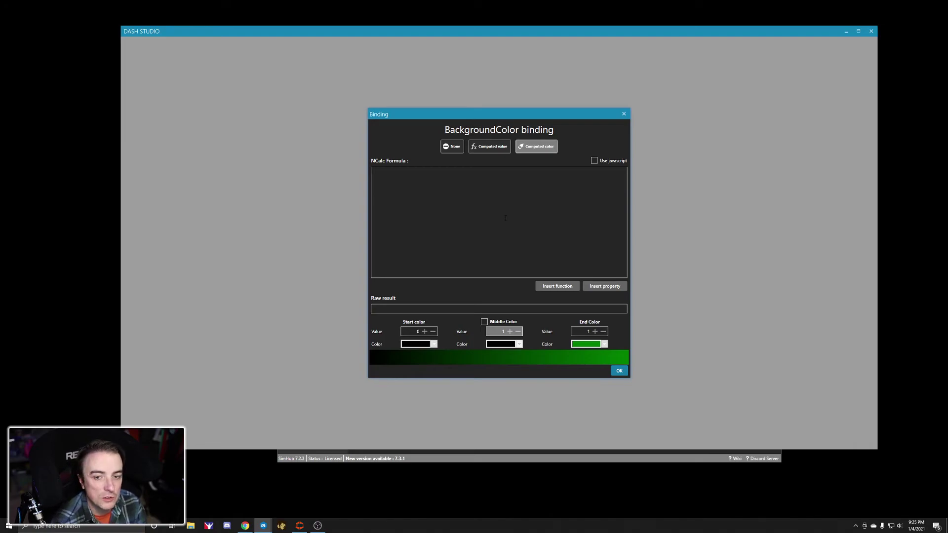
Step: Paste the gap-based formula from the browser into the NCalc box and review it
key("alt+Tab")
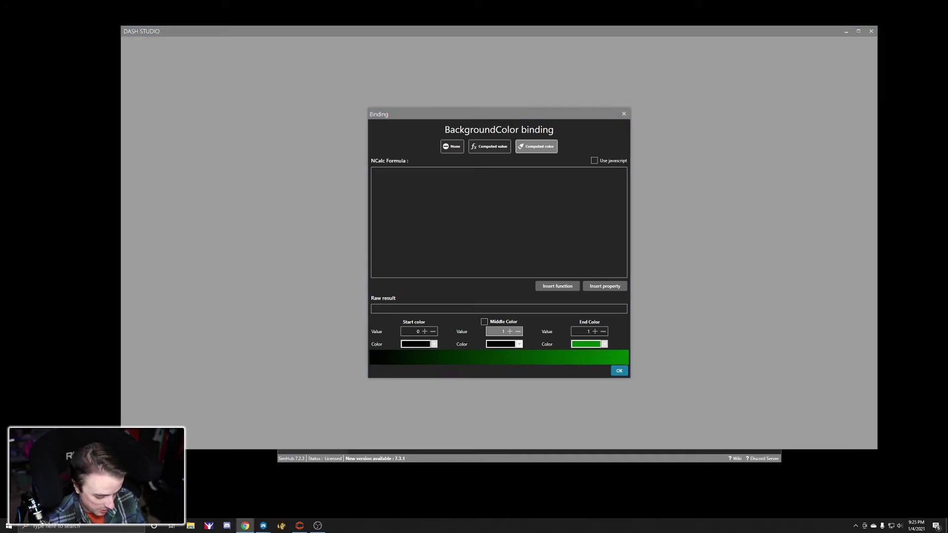
left_click(442, 197)
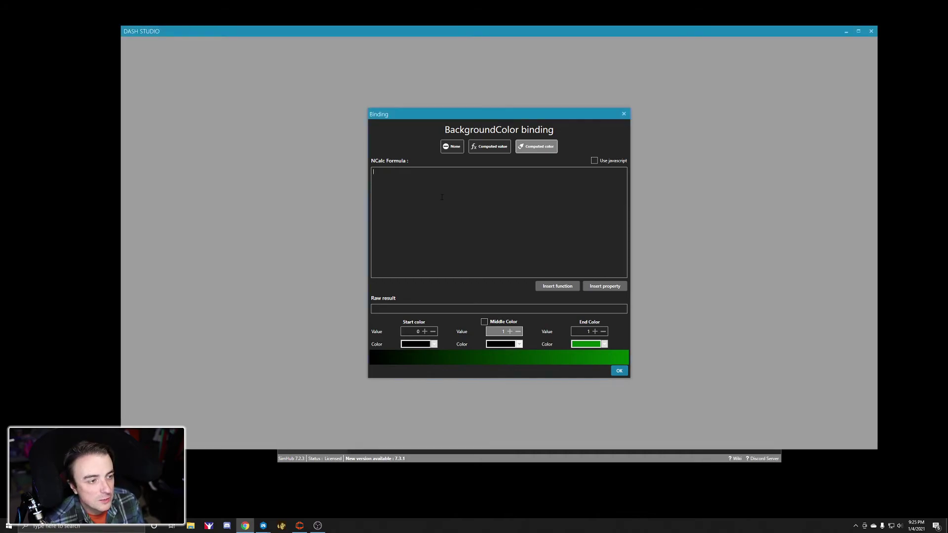
key("ctrl+v")
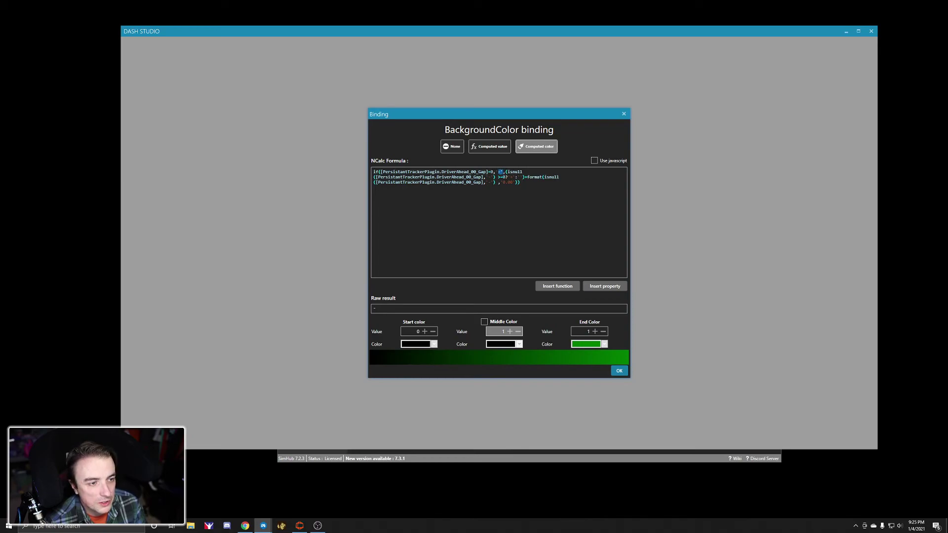
left_click_drag(499, 173, 496, 173)
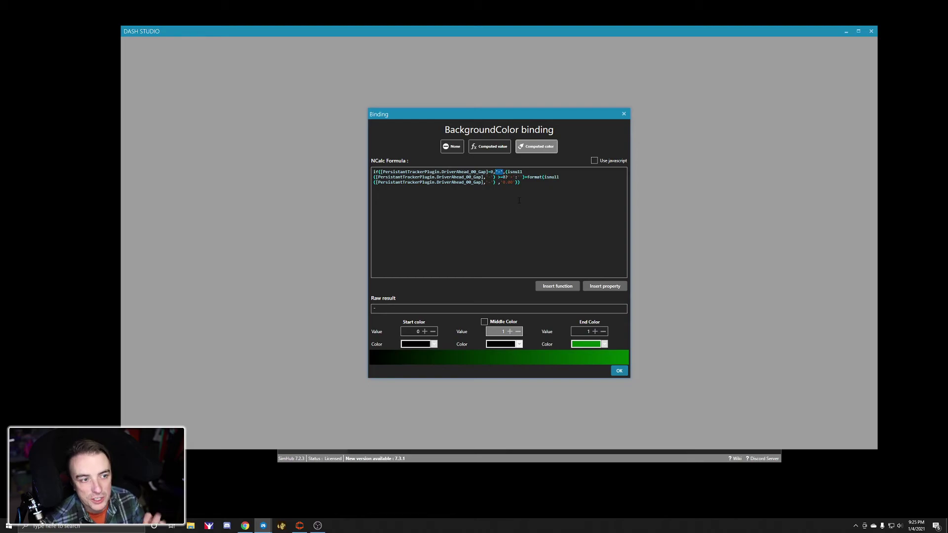
left_click(523, 172)
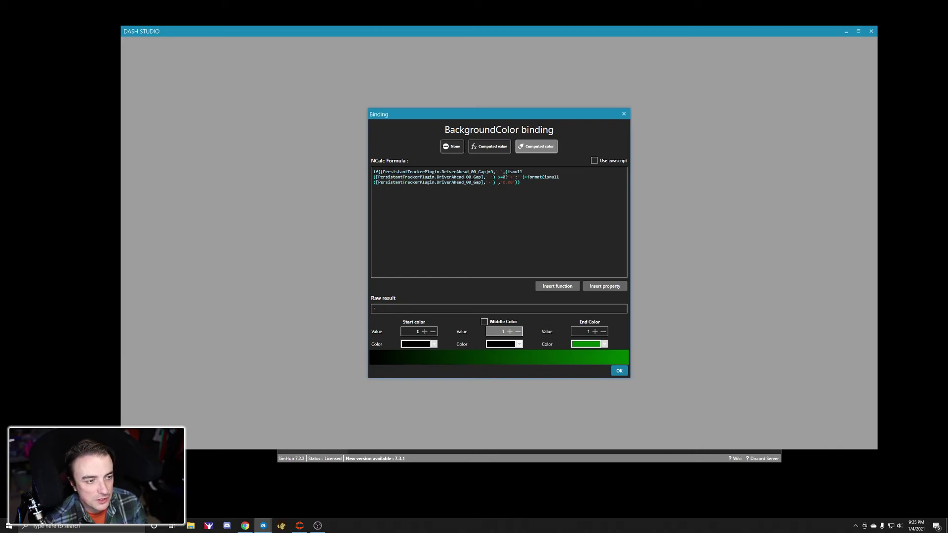
left_click_drag(492, 177, 485, 177)
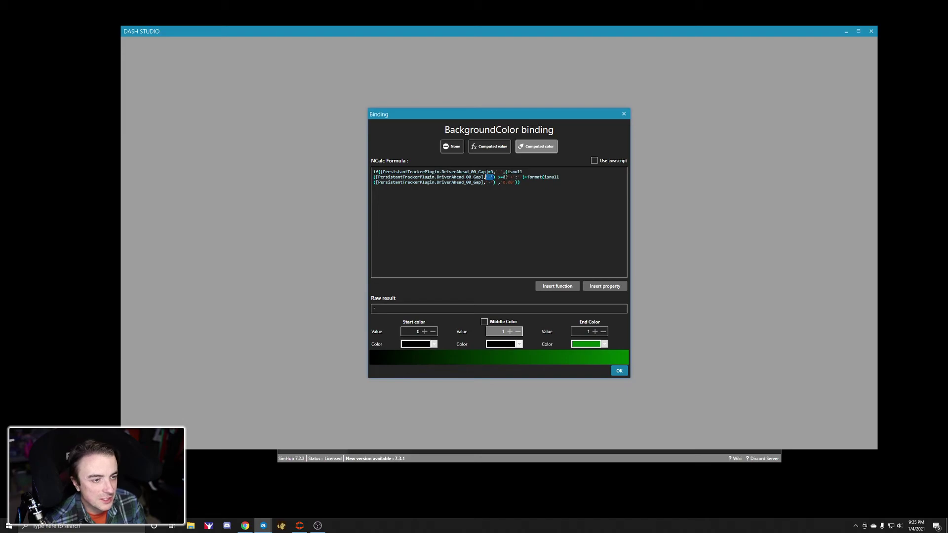
left_click(527, 182)
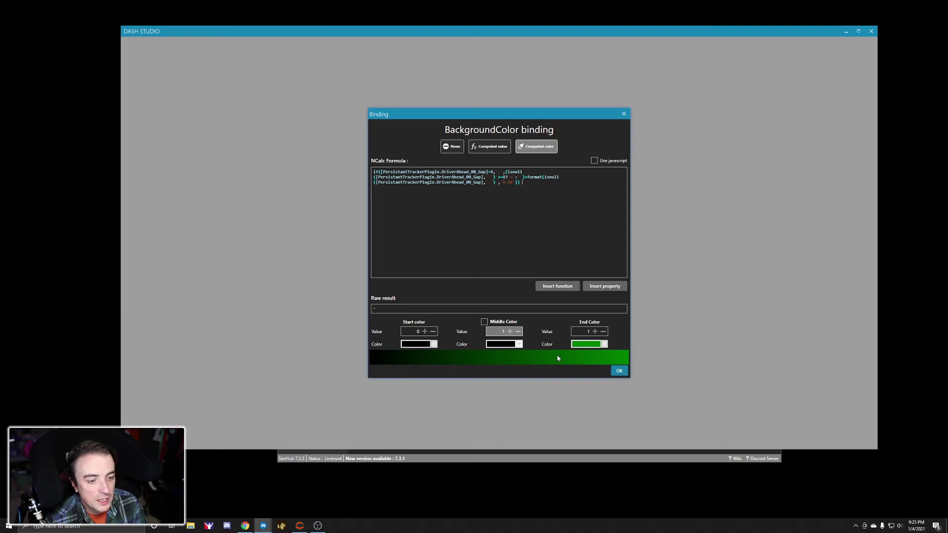
left_click_drag(525, 182, 497, 177)
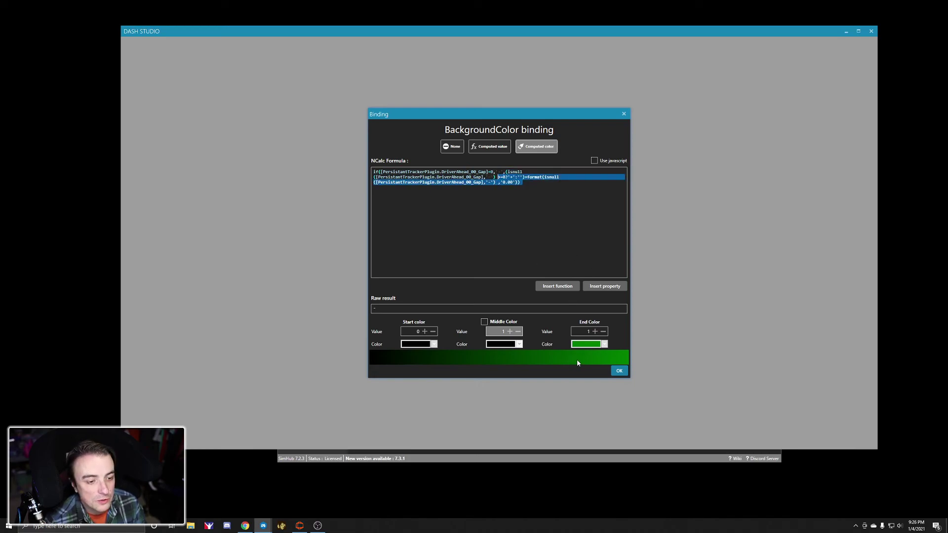
Step: Apply the computed BackgroundColor binding and return to the dashboard editor
left_click(619, 372)
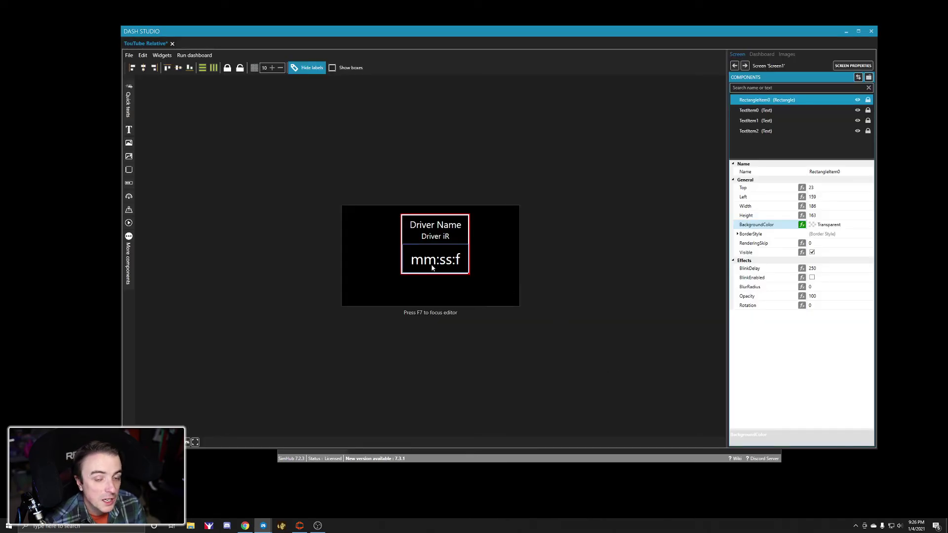